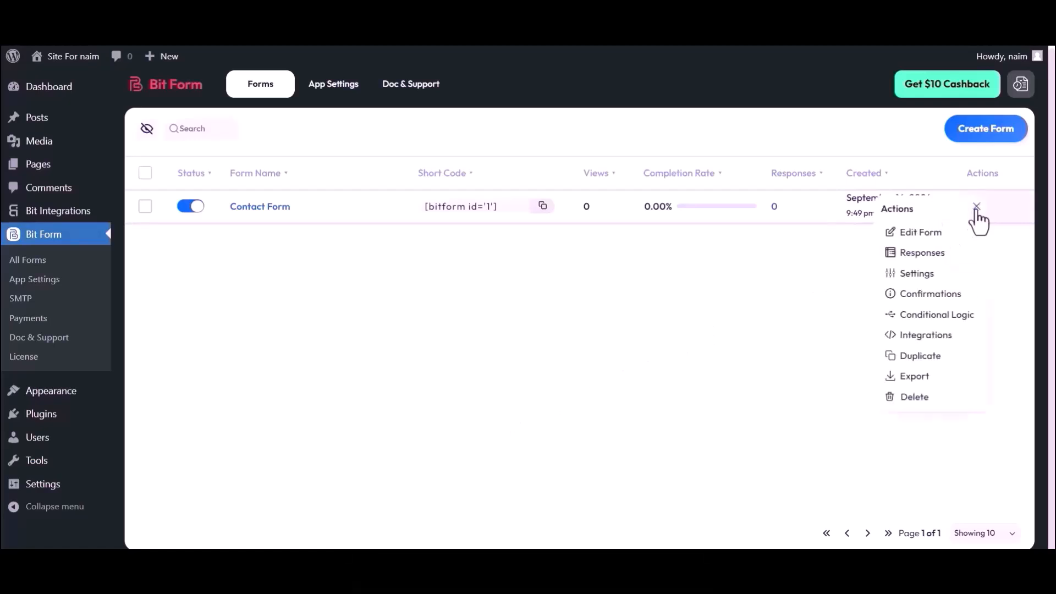
# Step: Dismiss the Actions menu and open Contact Form from the All Forms list in the builder
pyautogui.click(840, 256)
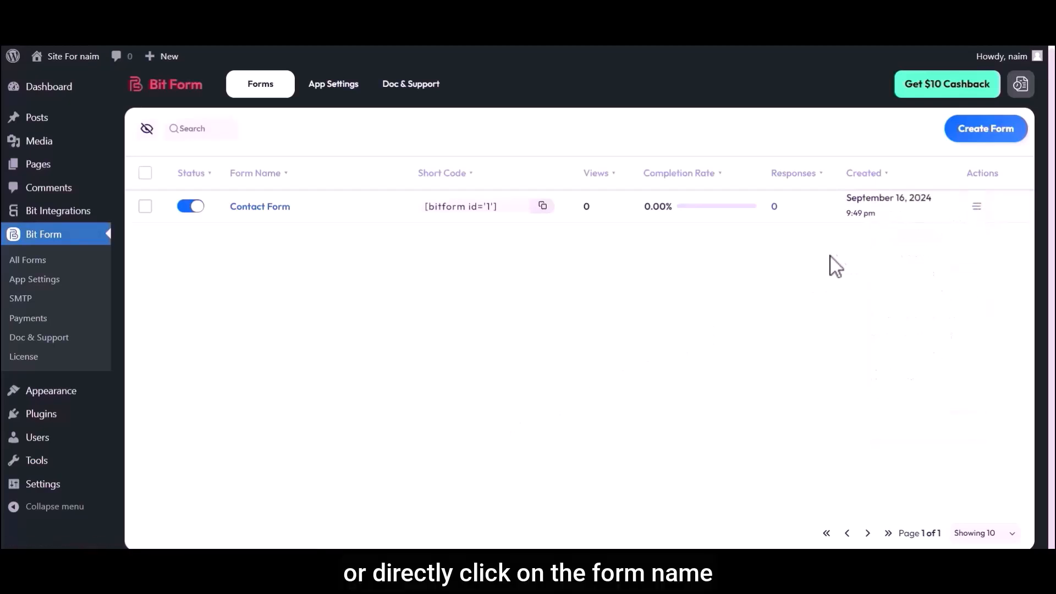
pyautogui.click(254, 209)
# Step: Search elements for 'Username', drop it onto the form, and move it above User Email
pyautogui.click(54, 122)
pyautogui.write('Username')
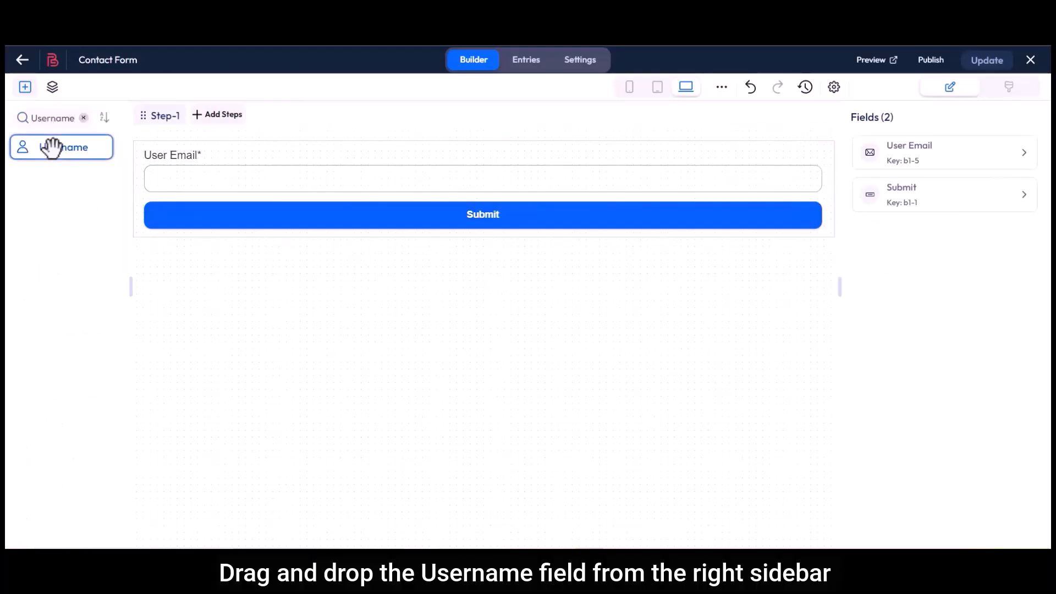
pyautogui.moveTo(53, 147); pyautogui.dragTo(182, 220)
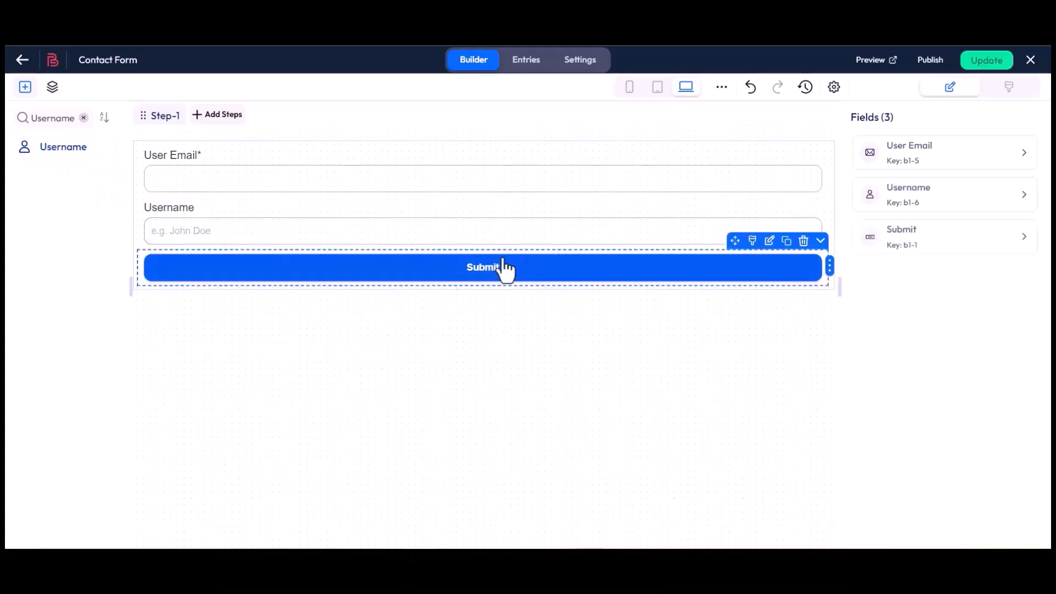
pyautogui.moveTo(737, 189); pyautogui.dragTo(741, 124)
# Step: Select the Username field and expand its Name settings (name username-1-6, label Username)
pyautogui.click(769, 136)
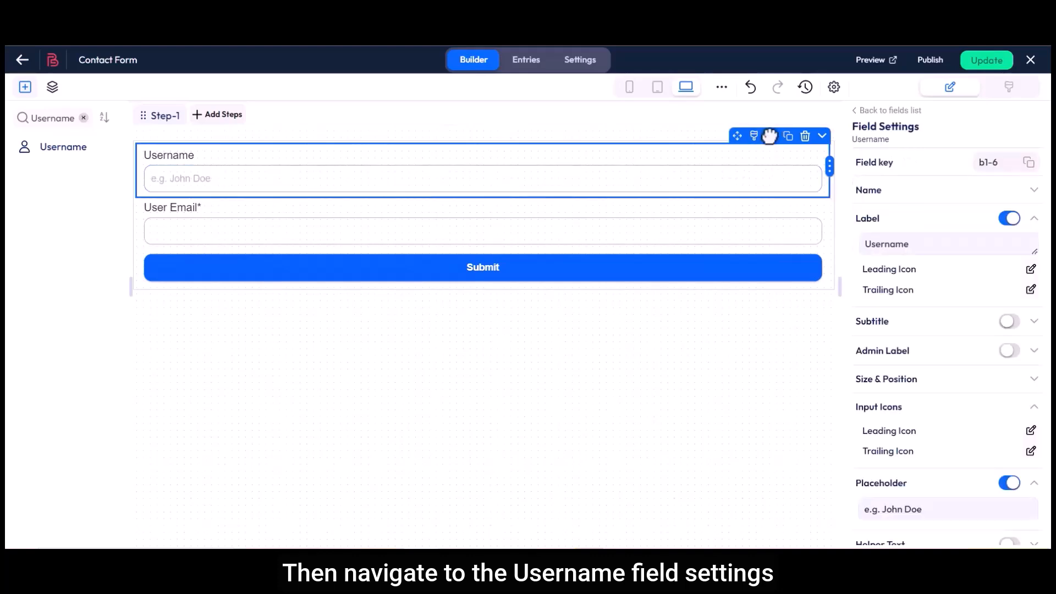
pyautogui.click(886, 192)
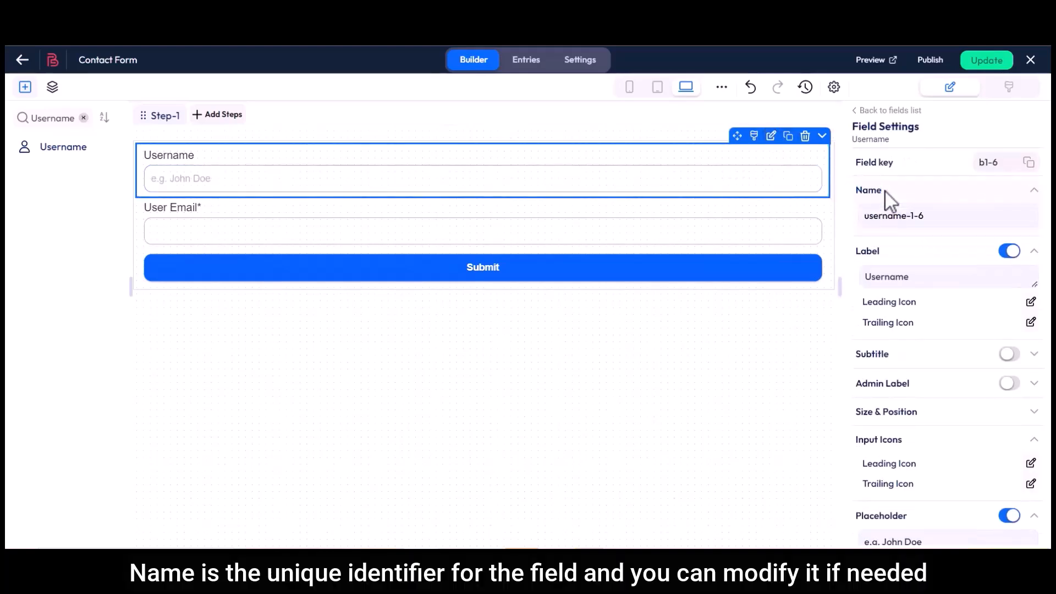
pyautogui.click(881, 215)
pyautogui.moveTo(856, 252); pyautogui.dragTo(913, 277)
pyautogui.click(913, 277)
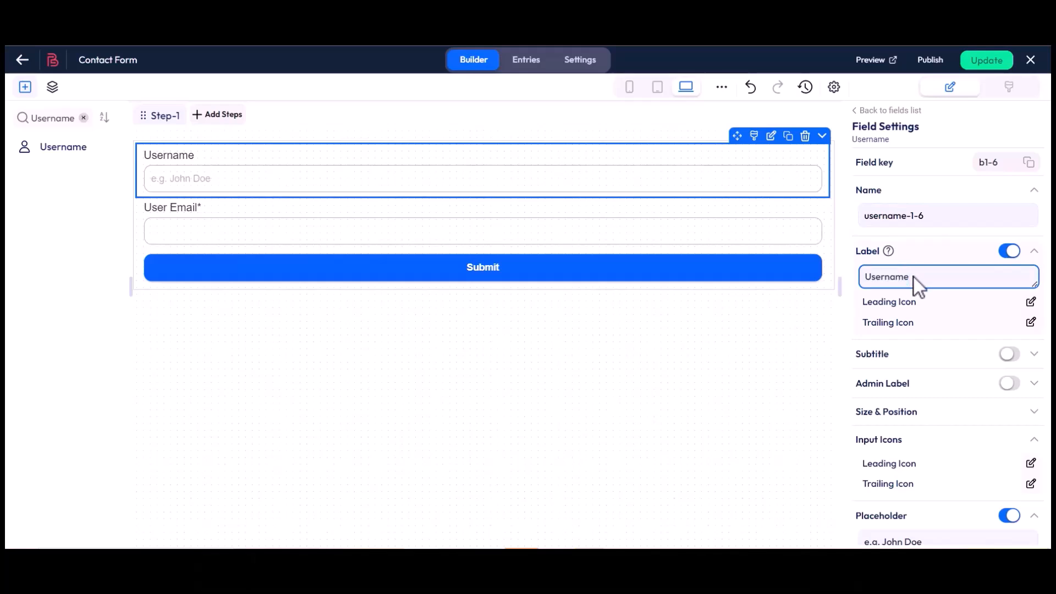
# Step: Turn on a subtitle for the Username field, then switch it back off
pyautogui.click(871, 356)
pyautogui.click(1009, 355)
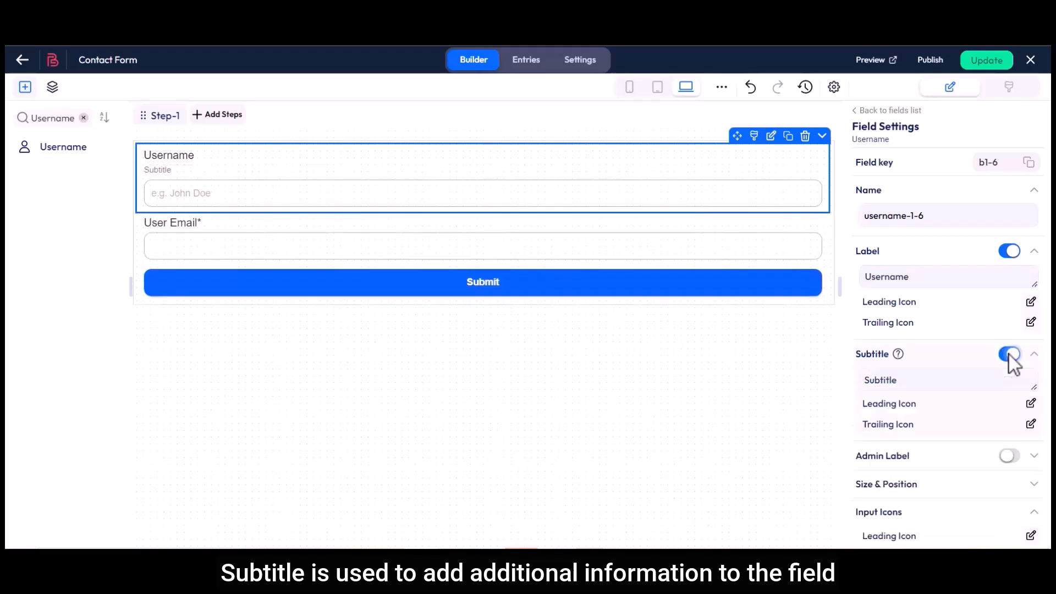
pyautogui.doubleClick(888, 379)
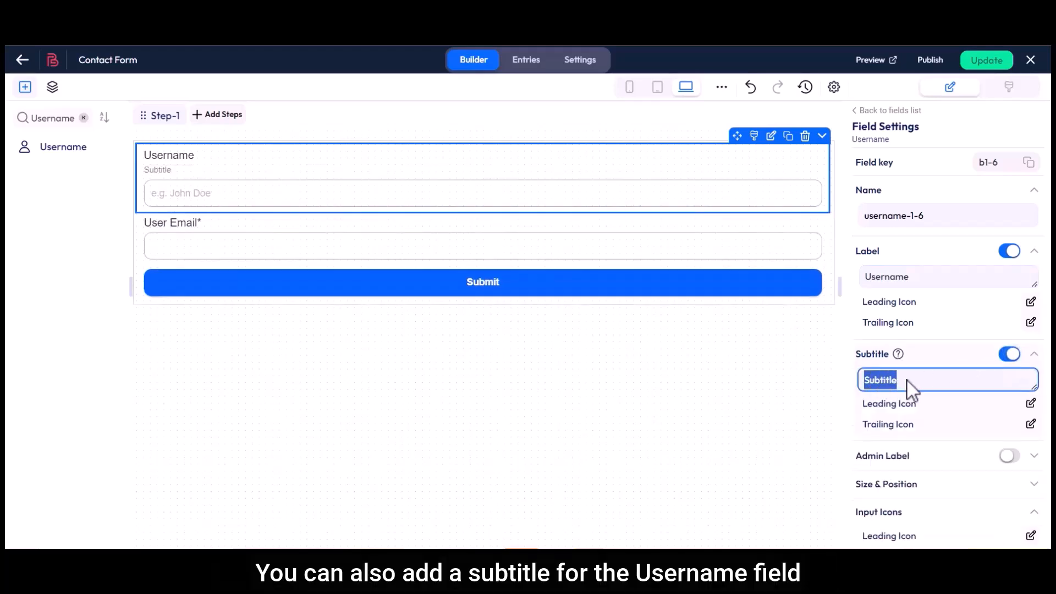
pyautogui.click(907, 380)
pyautogui.click(1007, 355)
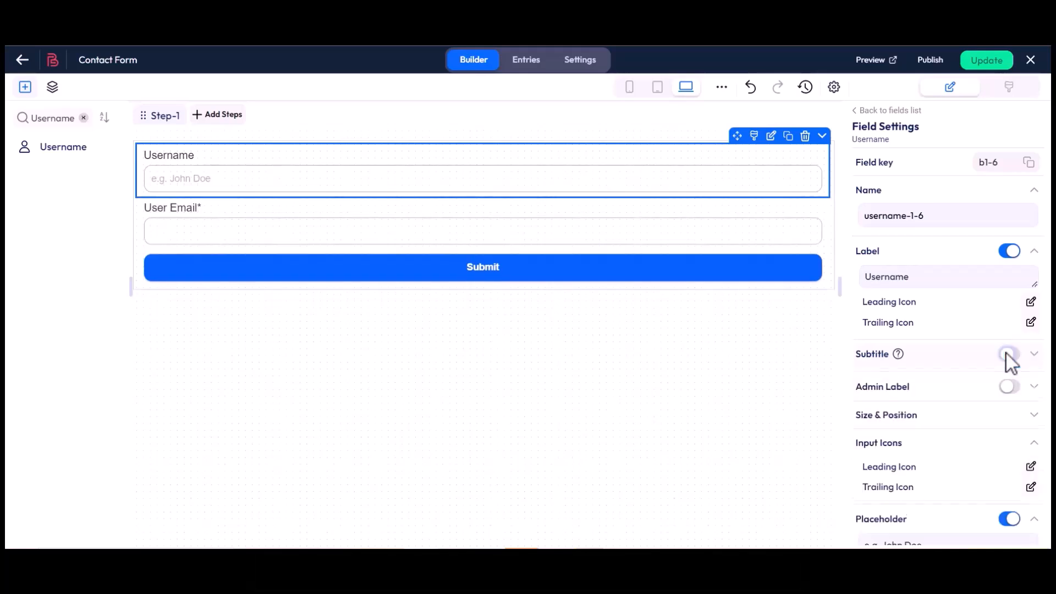
# Step: Turn on the admin label for the Username field, keeping the text 'Username'
pyautogui.click(918, 394)
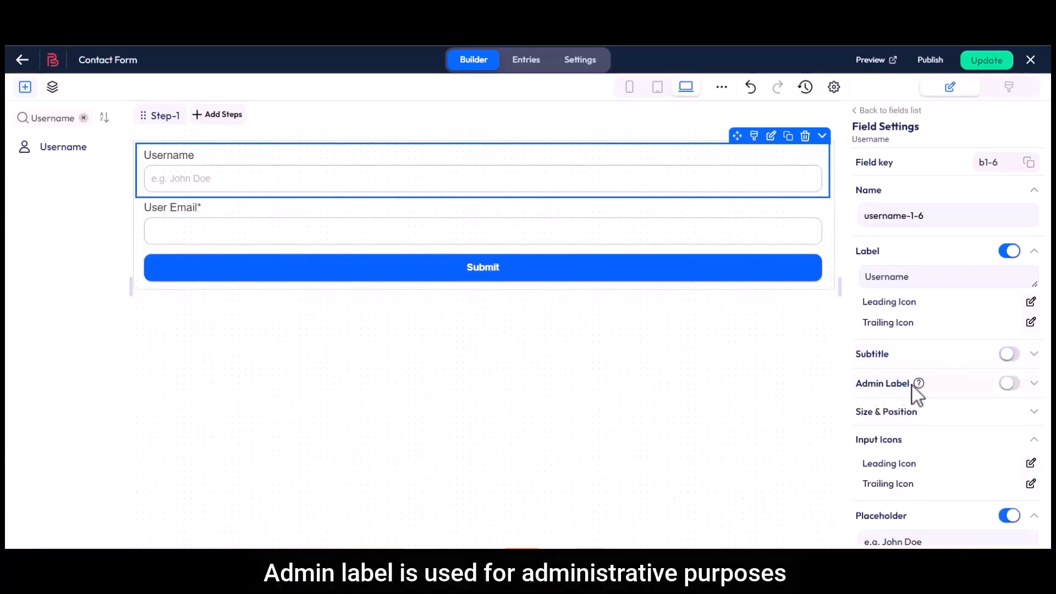
pyautogui.click(1010, 383)
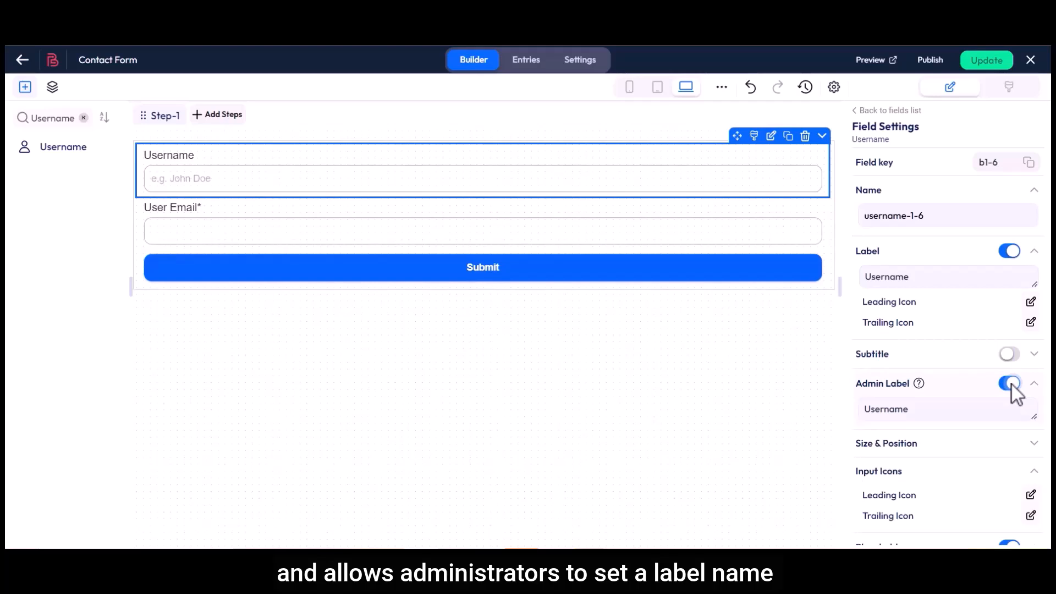
pyautogui.doubleClick(899, 412)
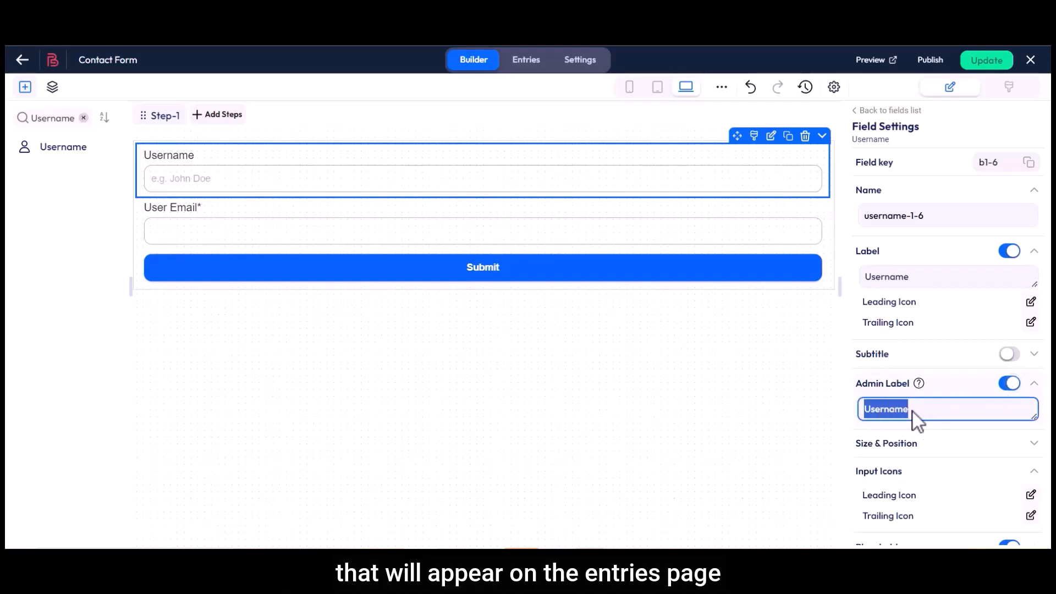
pyautogui.click(912, 412)
# Step: Under Size & Position, set the Username field's width to 60 with X offset 0
pyautogui.scroll(-3, 912, 412)
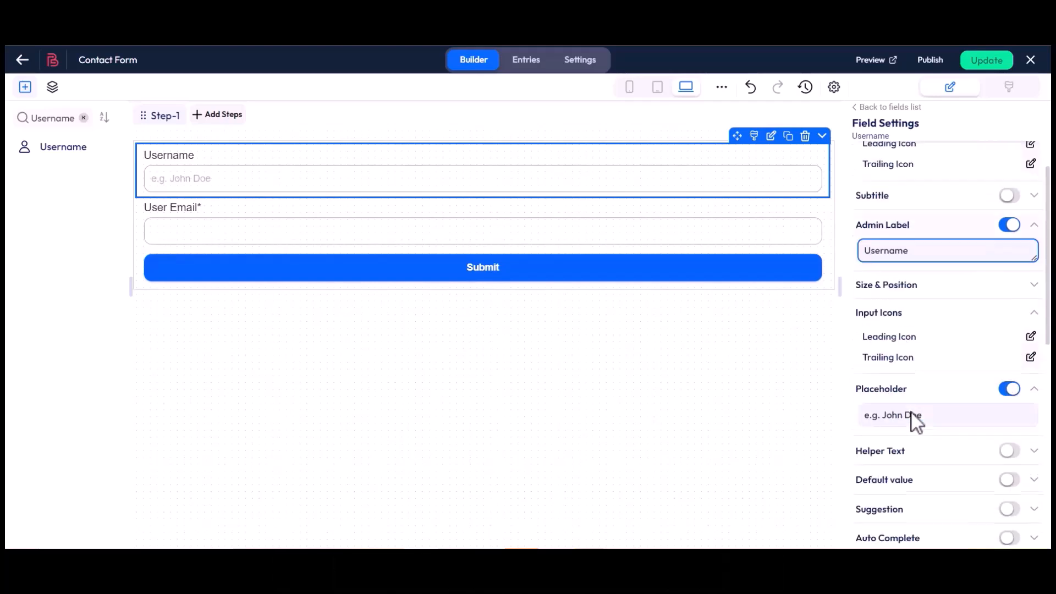
pyautogui.moveTo(855, 264); pyautogui.dragTo(907, 271)
pyautogui.click(919, 266)
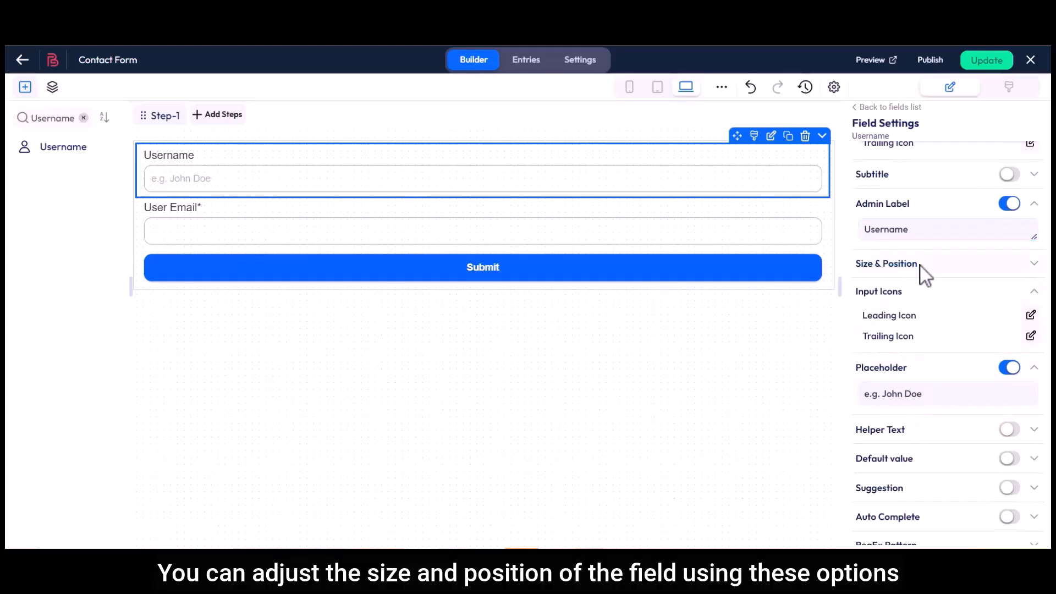
pyautogui.click(1006, 289)
pyautogui.click(917, 281)
pyautogui.click(918, 287)
pyautogui.click(1005, 283)
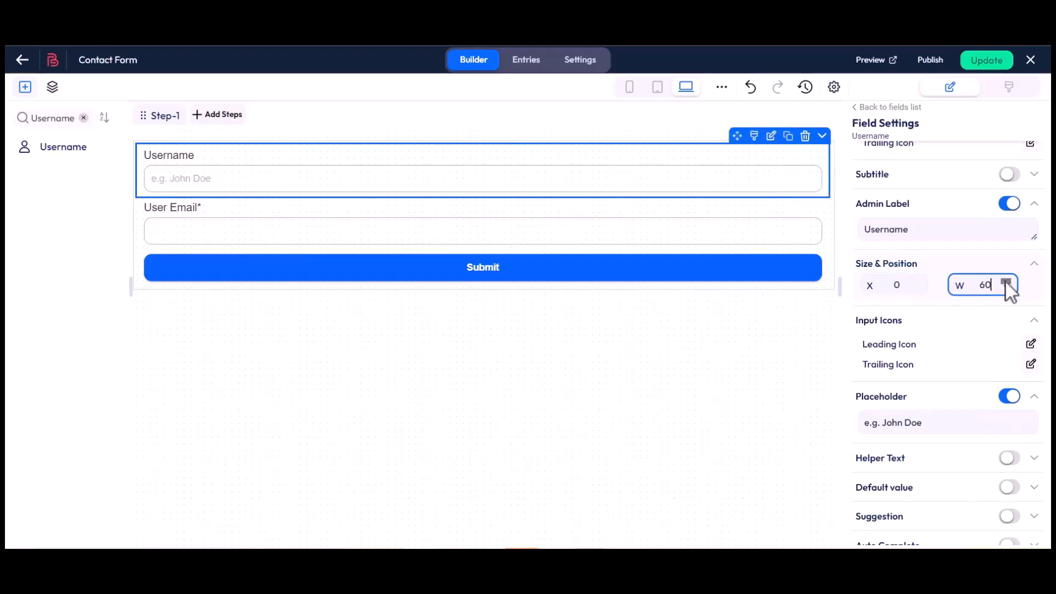
pyautogui.moveTo(856, 318); pyautogui.dragTo(887, 346)
pyautogui.click(906, 325)
pyautogui.click(919, 347)
# Step: Search the icon library for 'user' and apply a solid person icon as the leading icon
pyautogui.click(1030, 345)
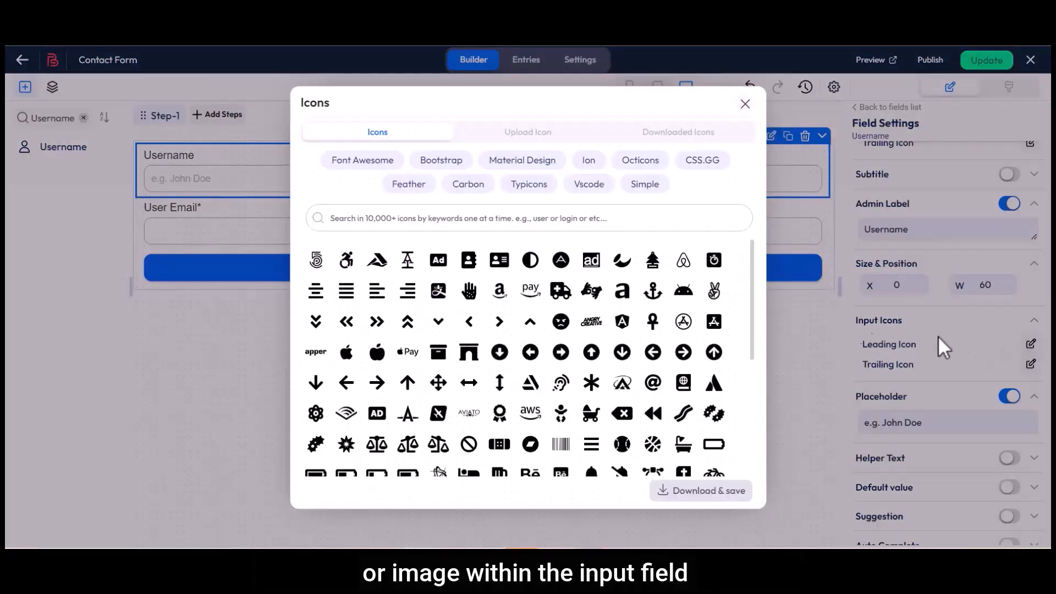
pyautogui.click(411, 220)
pyautogui.write('user')
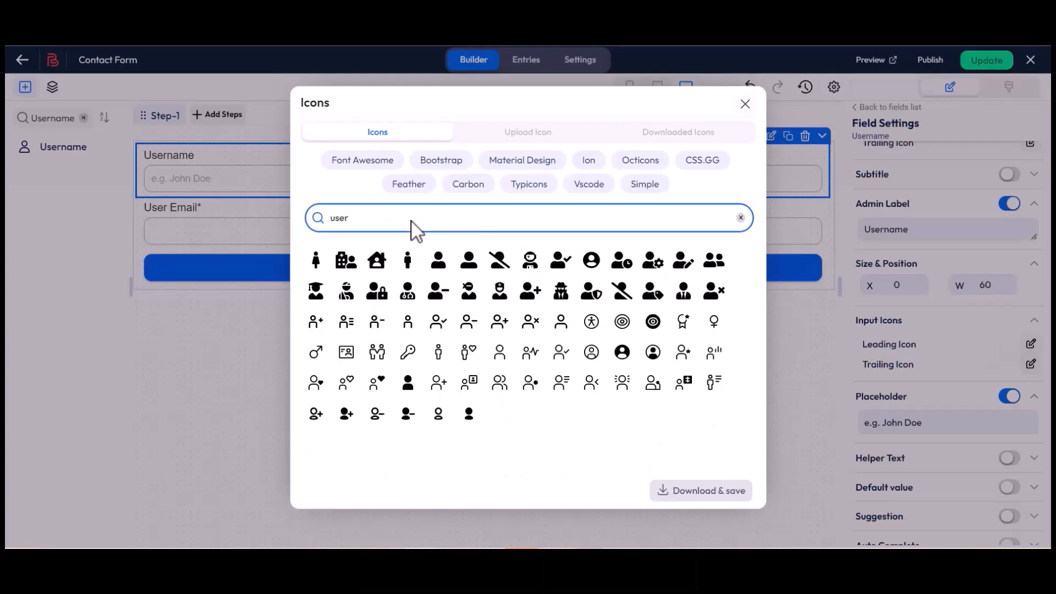
pyautogui.click(468, 260)
pyautogui.click(694, 497)
# Step: Start editing the Username placeholder 'e.g. John Doe'
pyautogui.moveTo(857, 397); pyautogui.dragTo(907, 398)
pyautogui.click(907, 397)
pyautogui.click(889, 424)
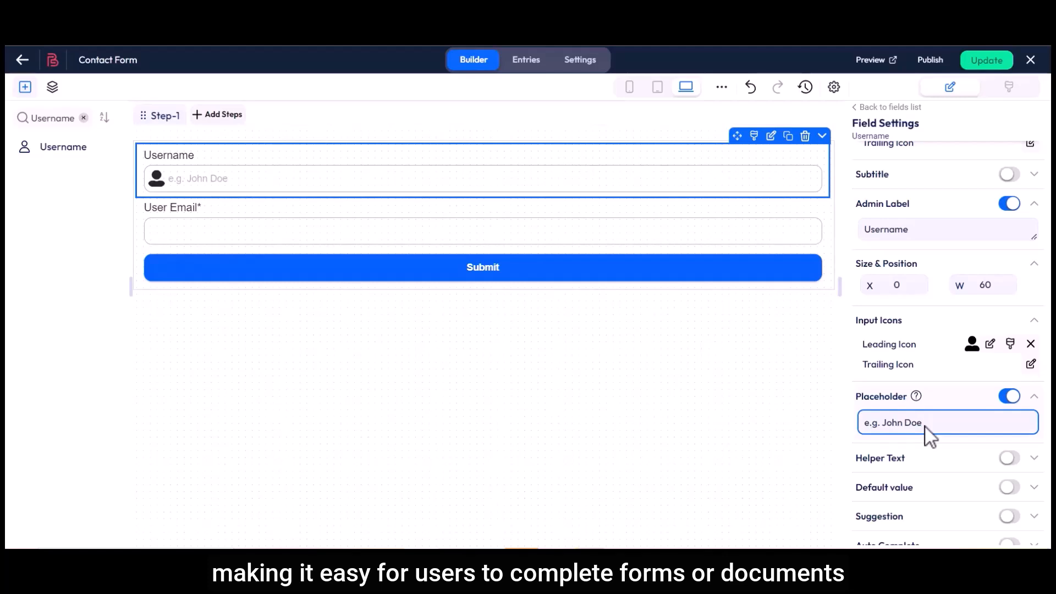
pyautogui.moveTo(856, 458); pyautogui.dragTo(905, 461)
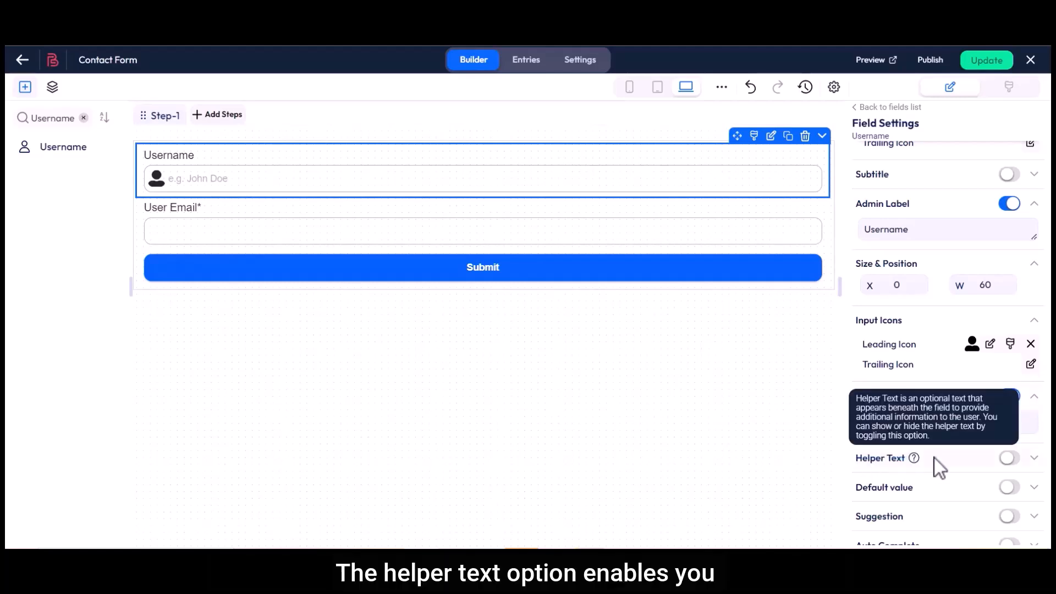
pyautogui.click(1011, 459)
pyautogui.click(868, 488)
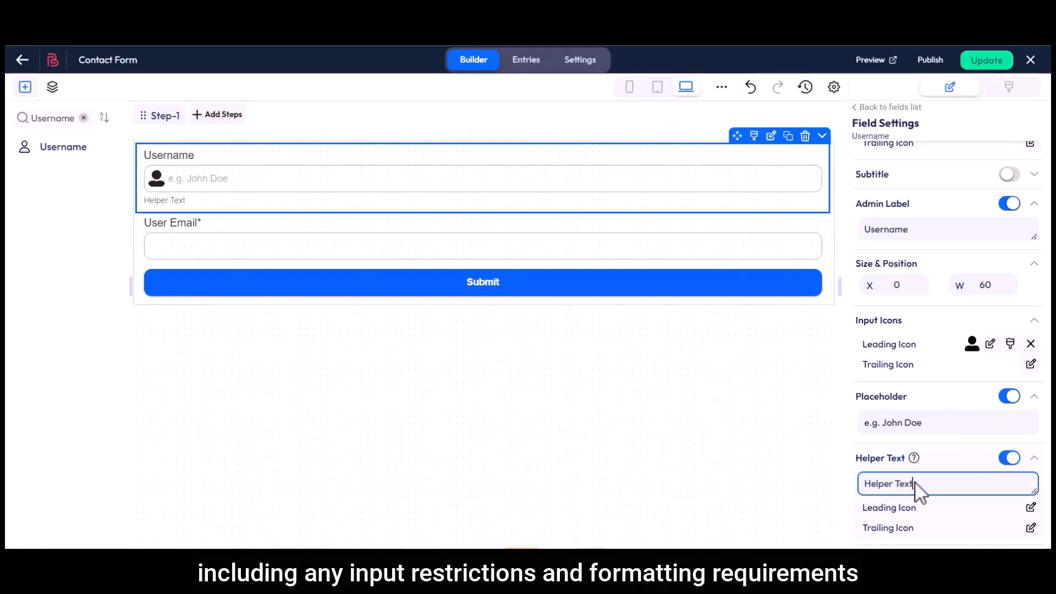
pyautogui.click(1011, 458)
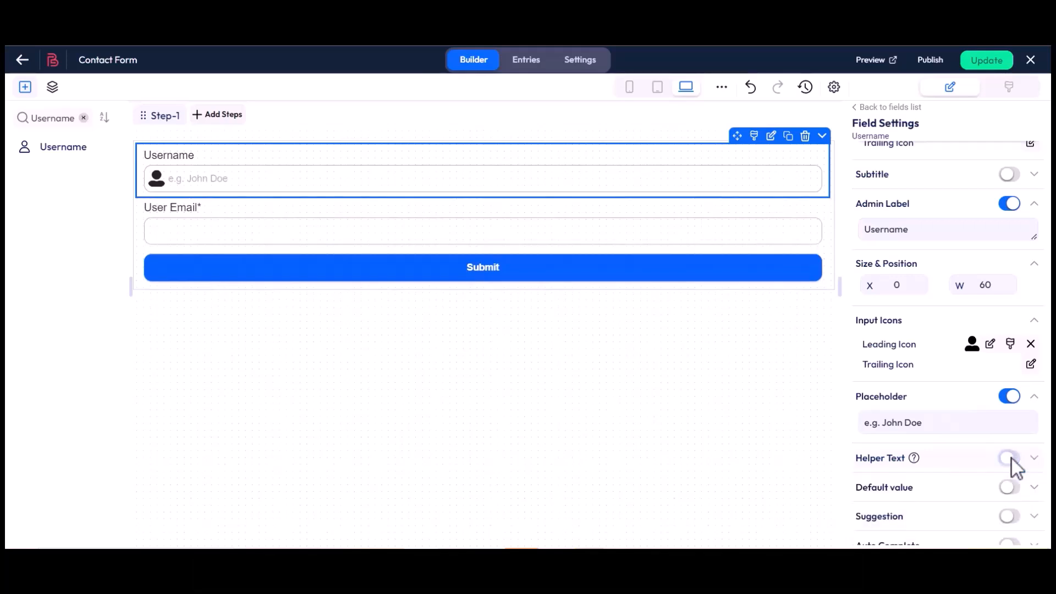
pyautogui.scroll(-3, 1012, 458)
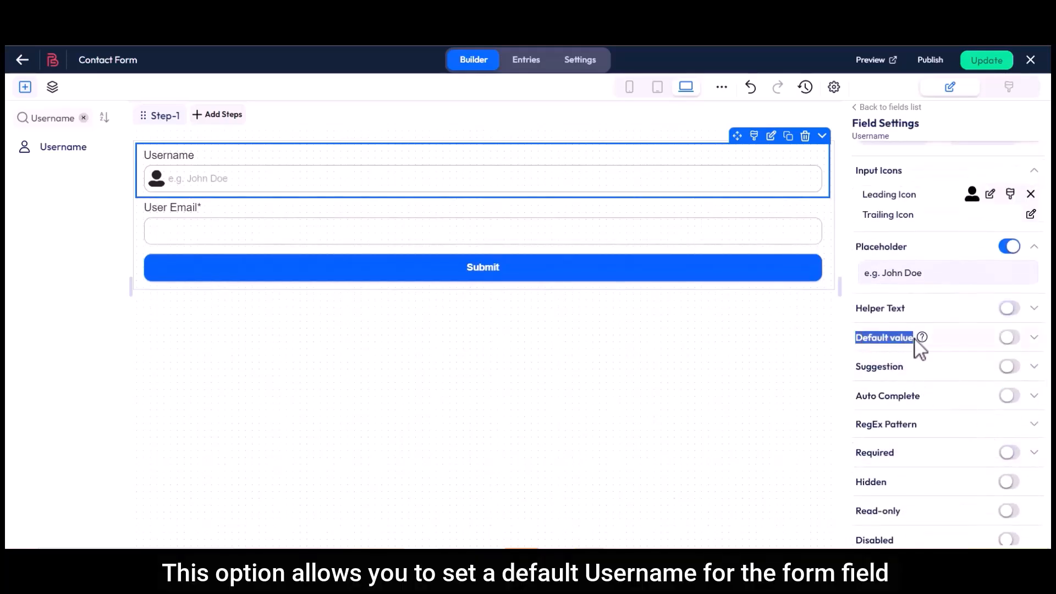
pyautogui.click(1011, 337)
pyautogui.click(912, 366)
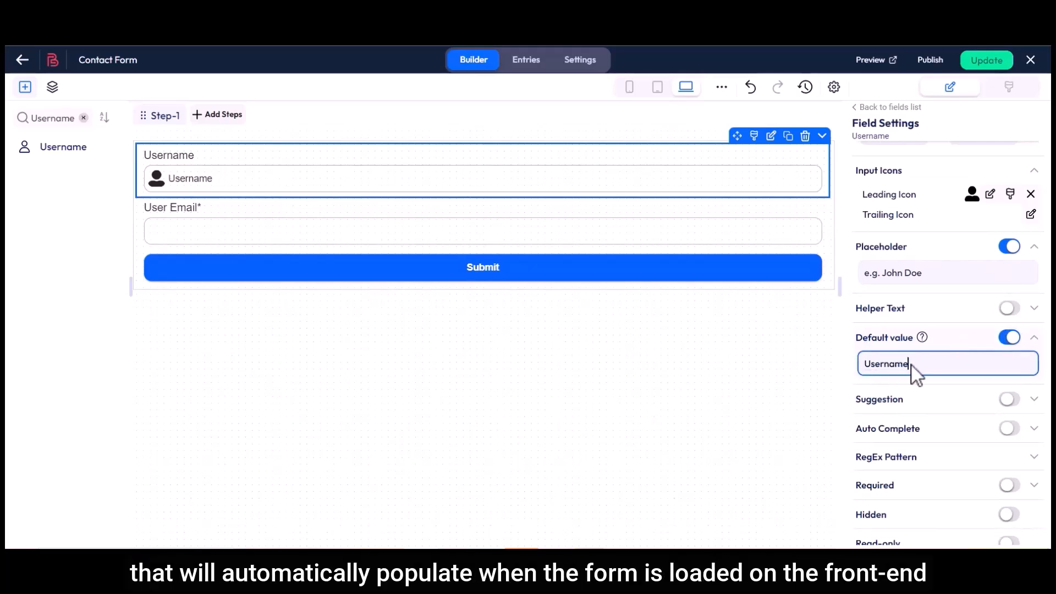
pyautogui.click(1009, 338)
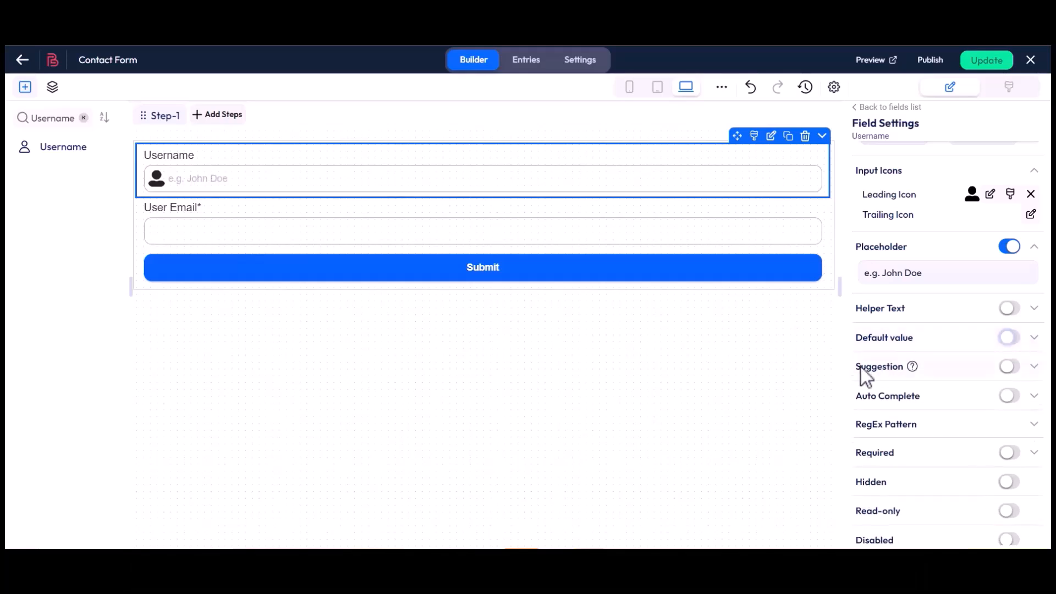
pyautogui.moveTo(857, 366); pyautogui.dragTo(904, 370)
# Step: Turn on suggestions and rename the three suggestion options to Mr., Mst. and Dr
pyautogui.click(909, 376)
pyautogui.click(1011, 367)
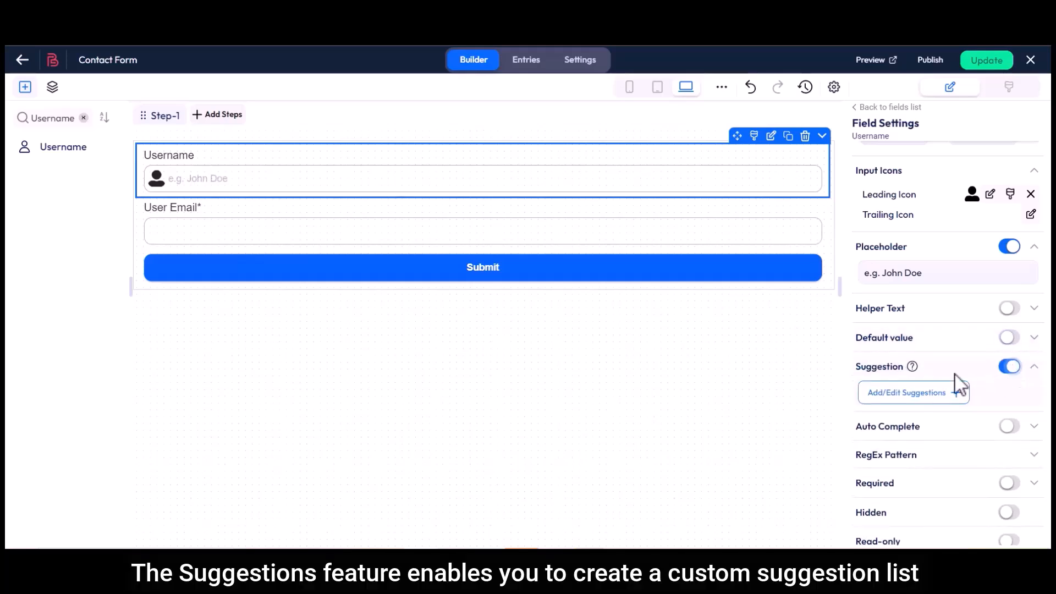
pyautogui.click(934, 395)
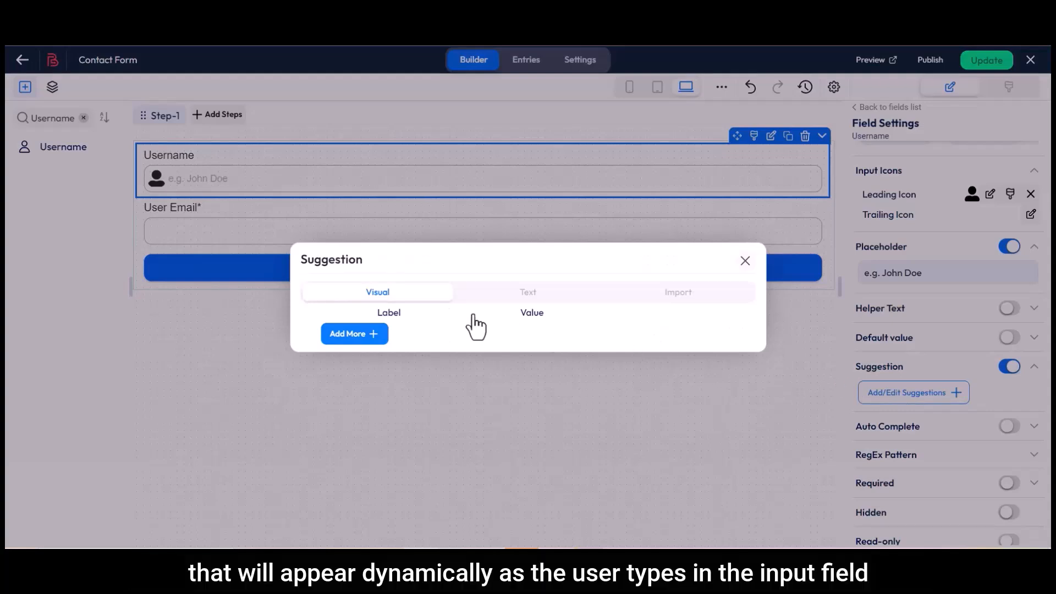
pyautogui.press('BackSpace')
pyautogui.moveTo(328, 291); pyautogui.dragTo(368, 352)
pyautogui.write('Mr.')
pyautogui.press('BackSpace')
pyautogui.write('Mst.')
pyautogui.press('BackSpace')
pyautogui.write('Dr.')
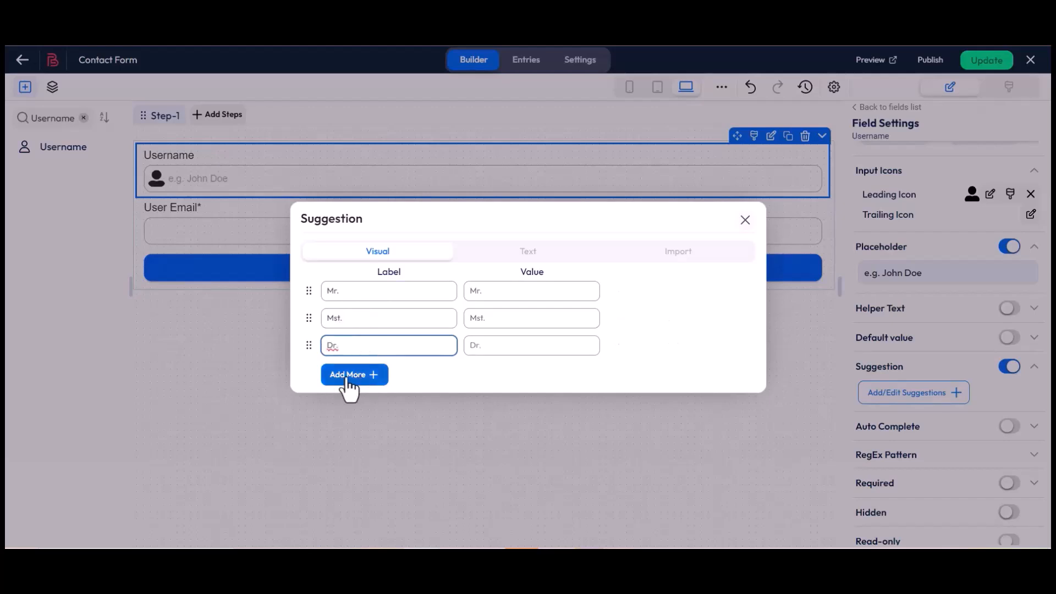
# Step: Add and remove a fourth suggestion row, check the Text view, and close the editor
pyautogui.click(357, 375)
pyautogui.click(671, 359)
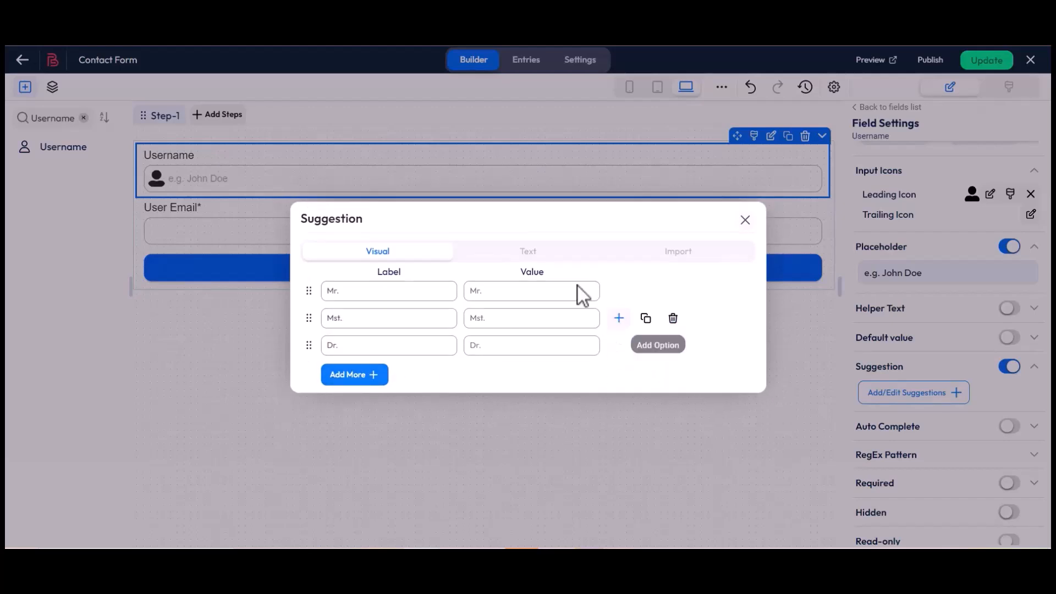
pyautogui.click(528, 251)
pyautogui.moveTo(304, 265); pyautogui.dragTo(325, 302)
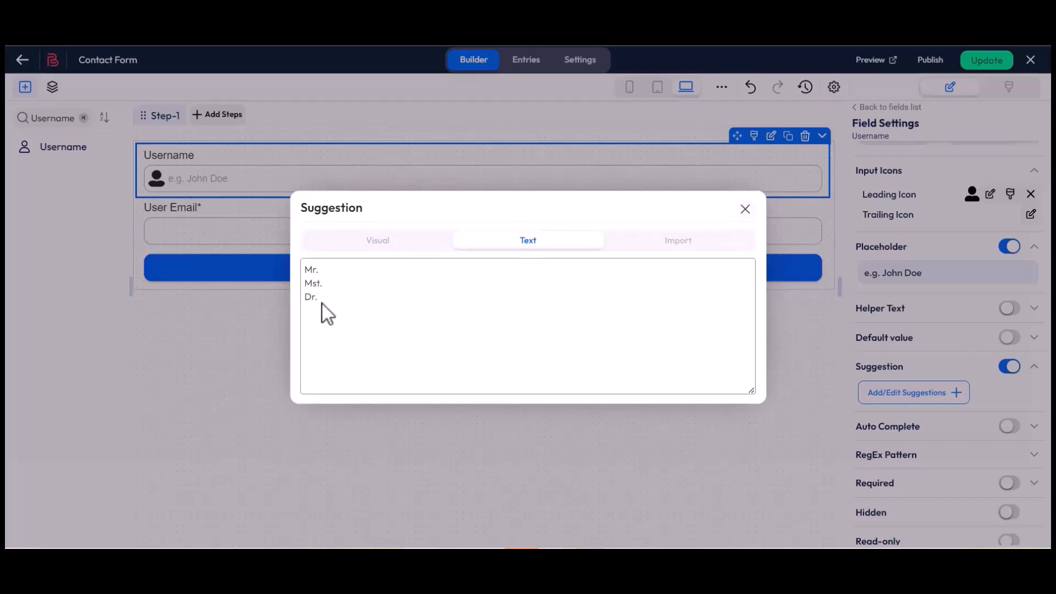
pyautogui.click(745, 209)
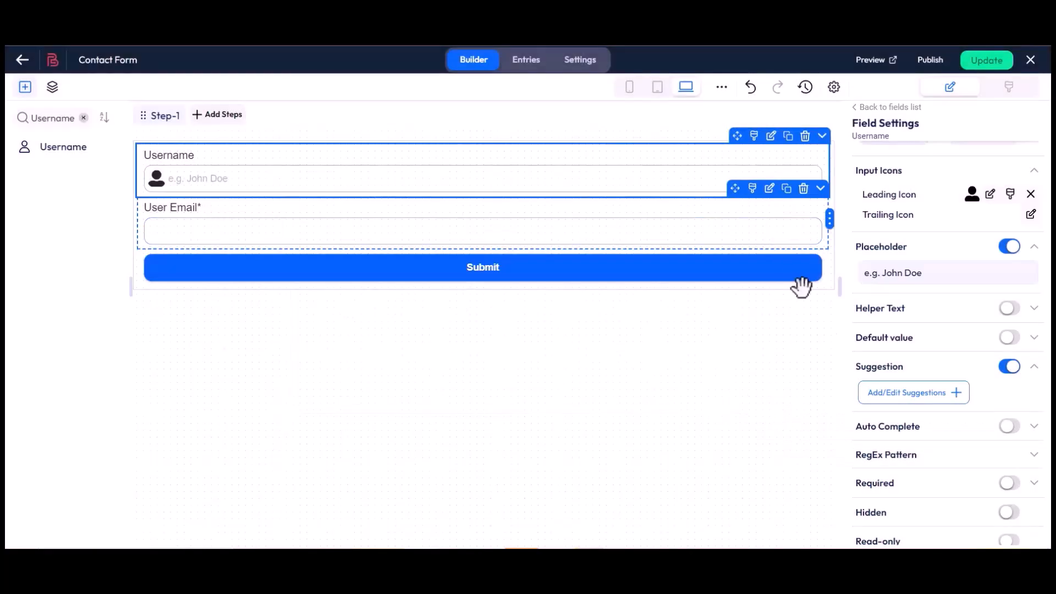
pyautogui.scroll(-3, 854, 374)
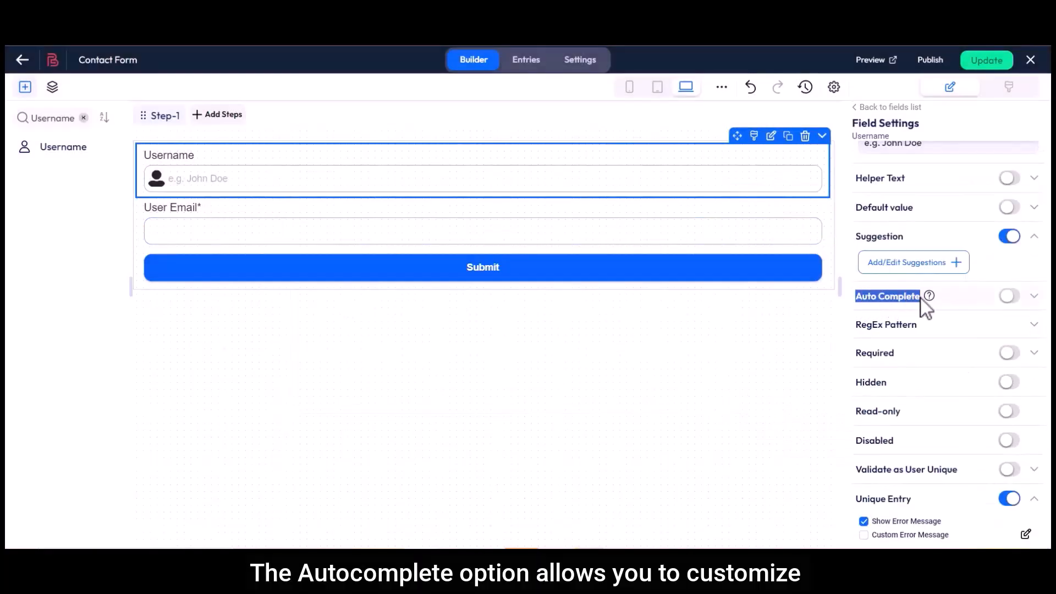
pyautogui.click(1015, 297)
pyautogui.click(895, 325)
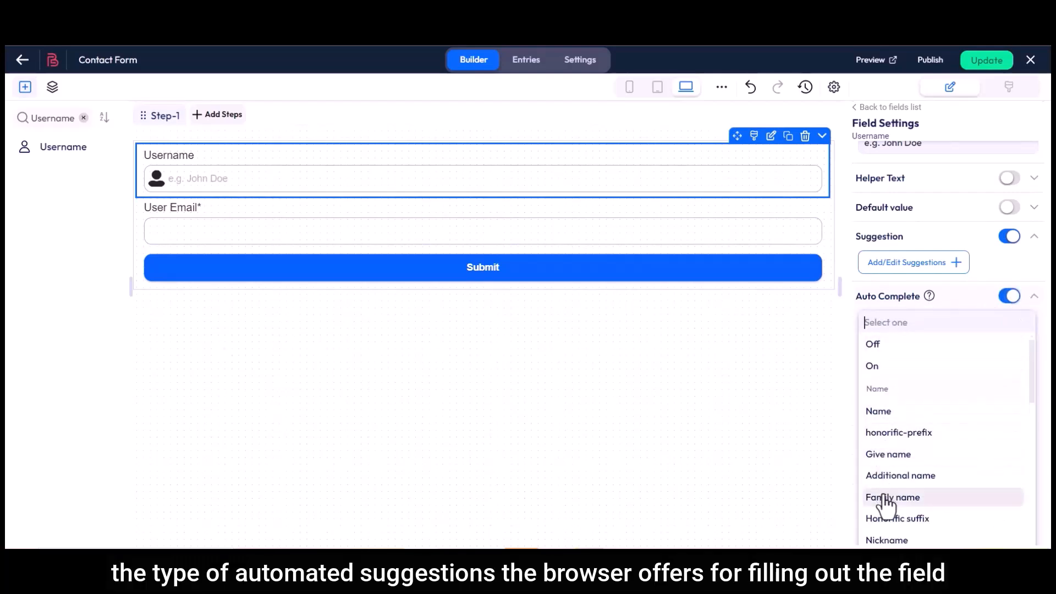
pyautogui.click(880, 314)
pyautogui.click(1009, 297)
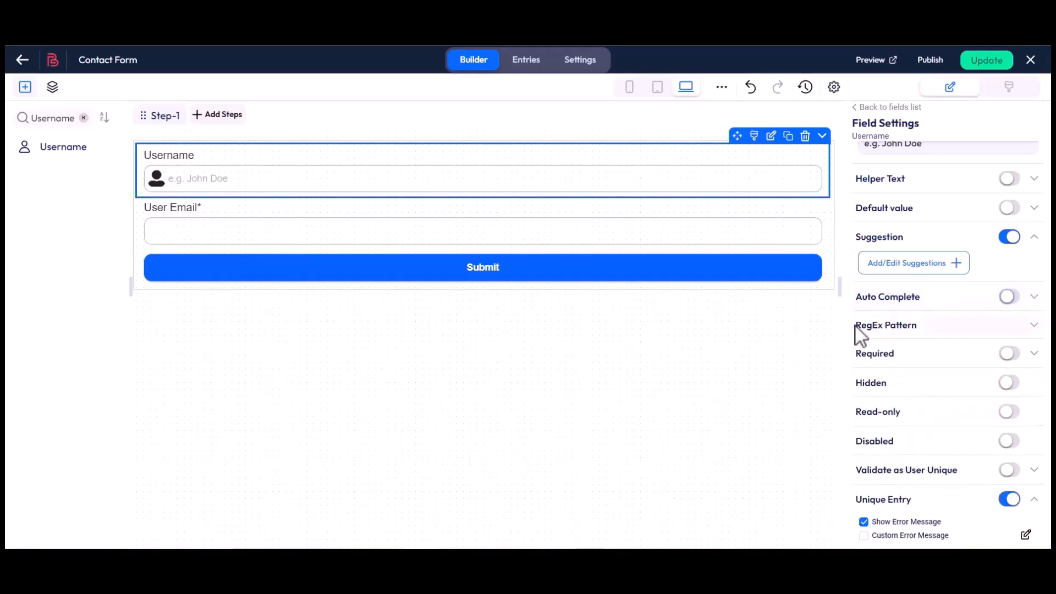
pyautogui.click(919, 328)
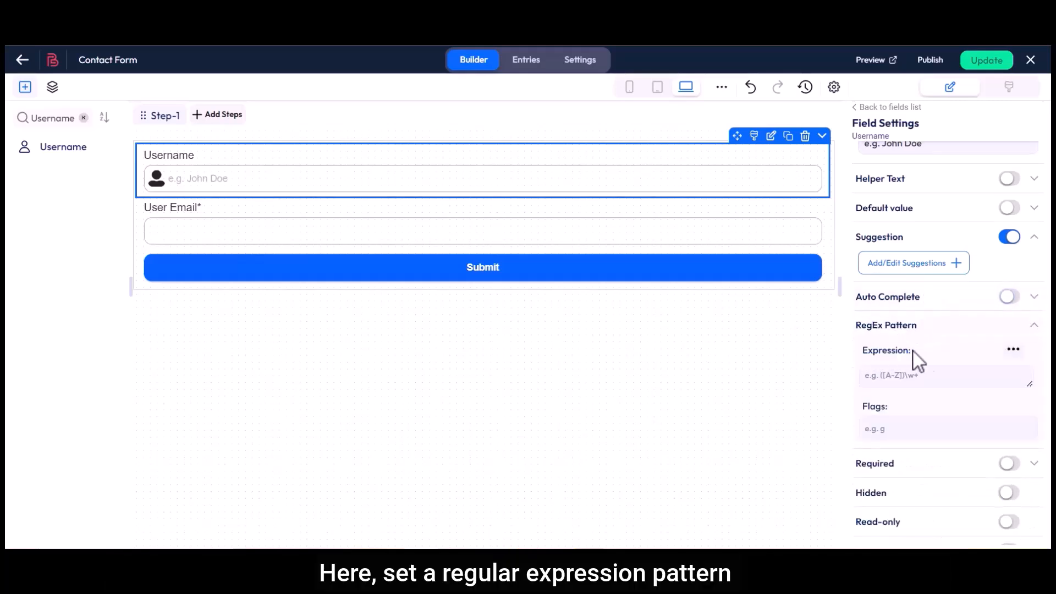
pyautogui.click(1014, 350)
pyautogui.scroll(-3, 935, 414)
pyautogui.scroll(4, 934, 413)
pyautogui.click(930, 326)
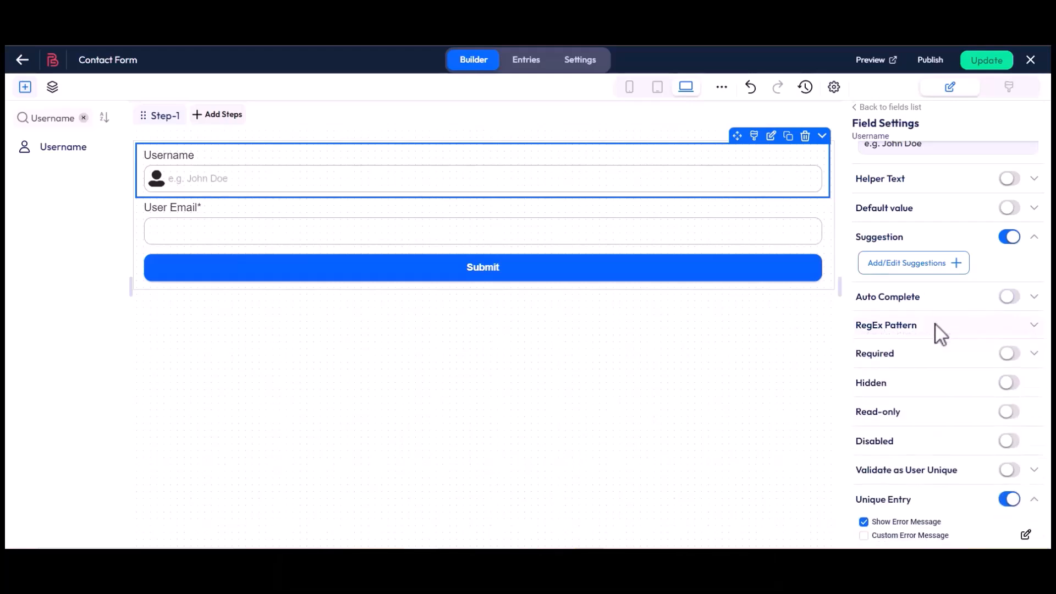
# Step: Make the Username field required with the custom error message 'This field is required'
pyautogui.click(1012, 355)
pyautogui.click(864, 391)
pyautogui.click(1025, 390)
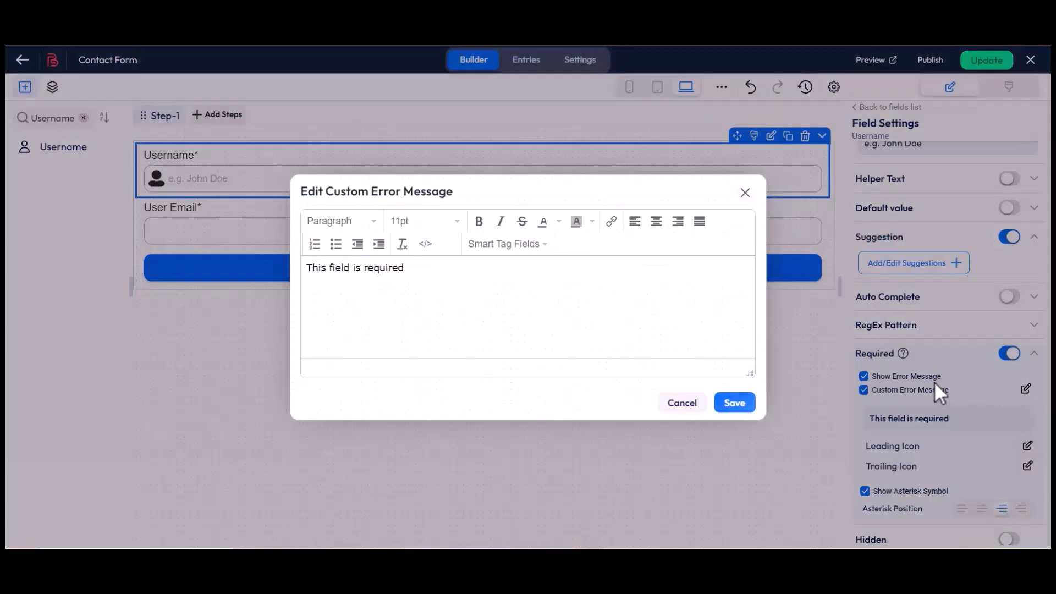
pyautogui.moveTo(307, 268); pyautogui.dragTo(329, 273)
pyautogui.click(409, 273)
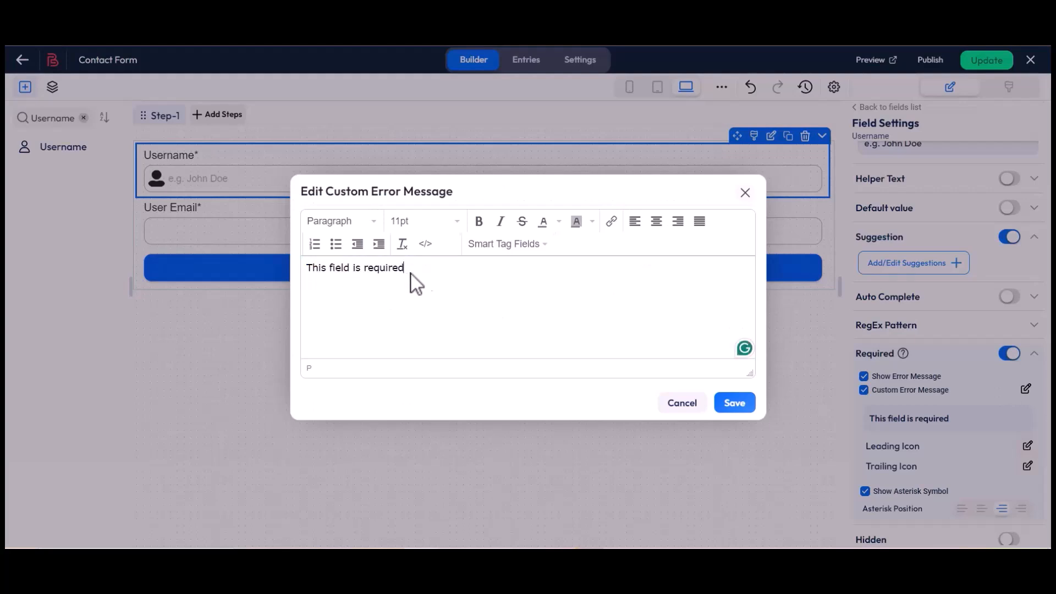
pyautogui.click(736, 404)
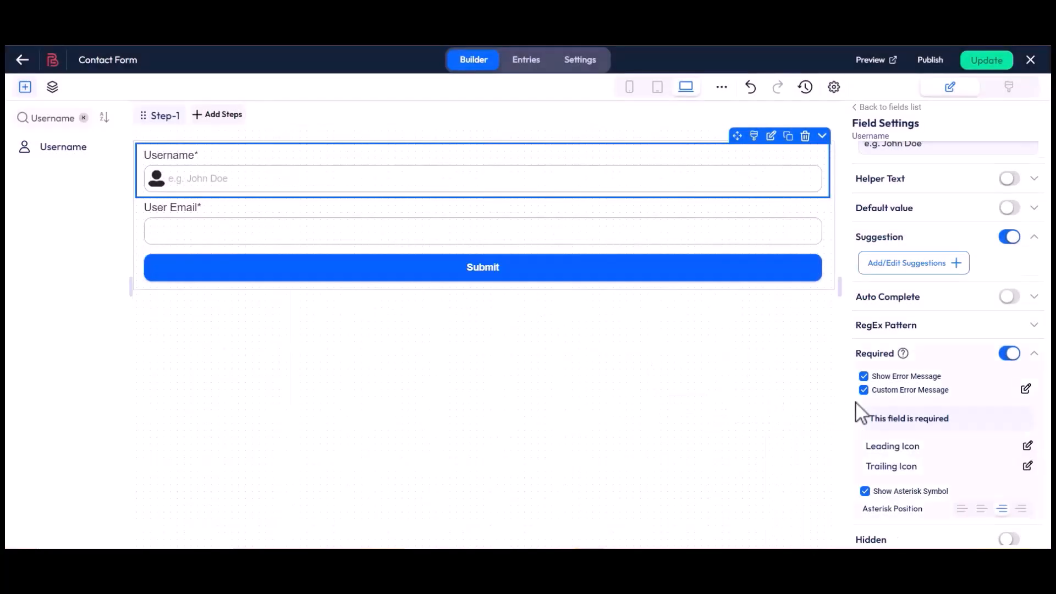
# Step: Keep the asterisk shown and, after trying other positions, place it just after the label
pyautogui.scroll(-3, 856, 405)
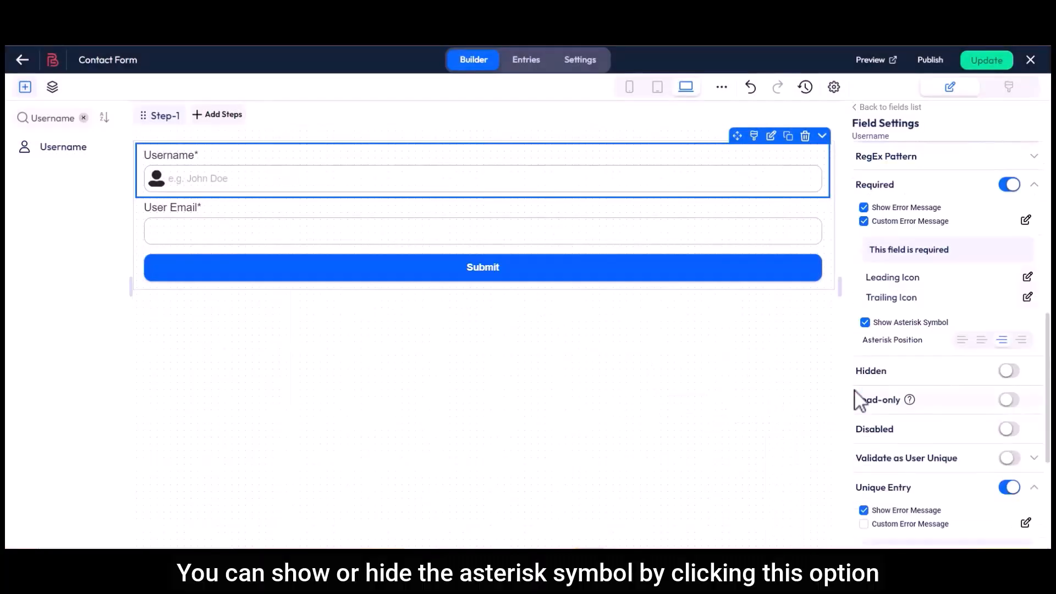
pyautogui.click(865, 324)
pyautogui.click(865, 324)
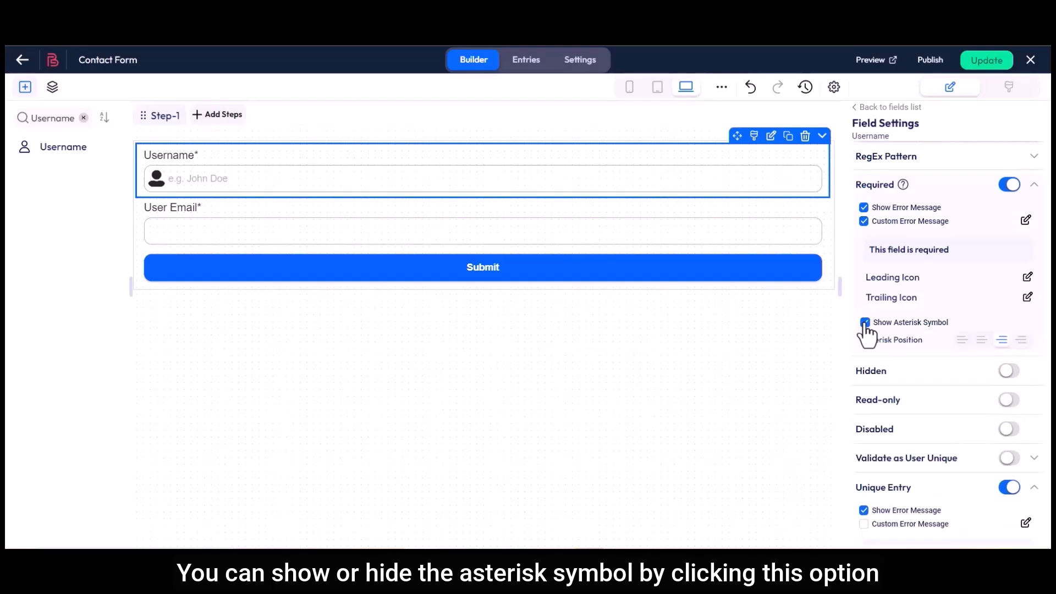
pyautogui.moveTo(863, 341); pyautogui.dragTo(912, 345)
pyautogui.click(926, 345)
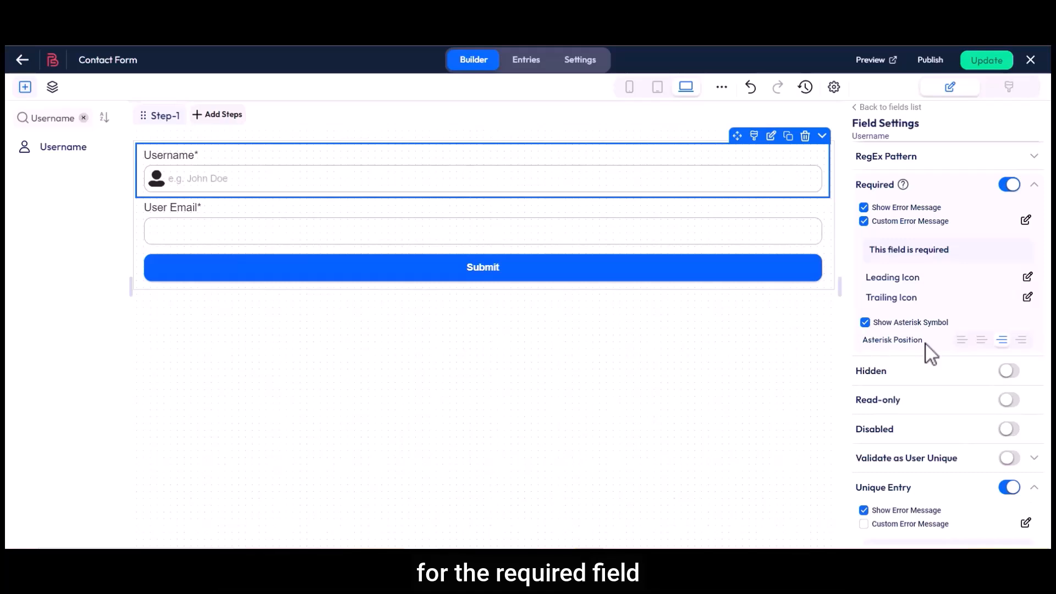
pyautogui.click(962, 340)
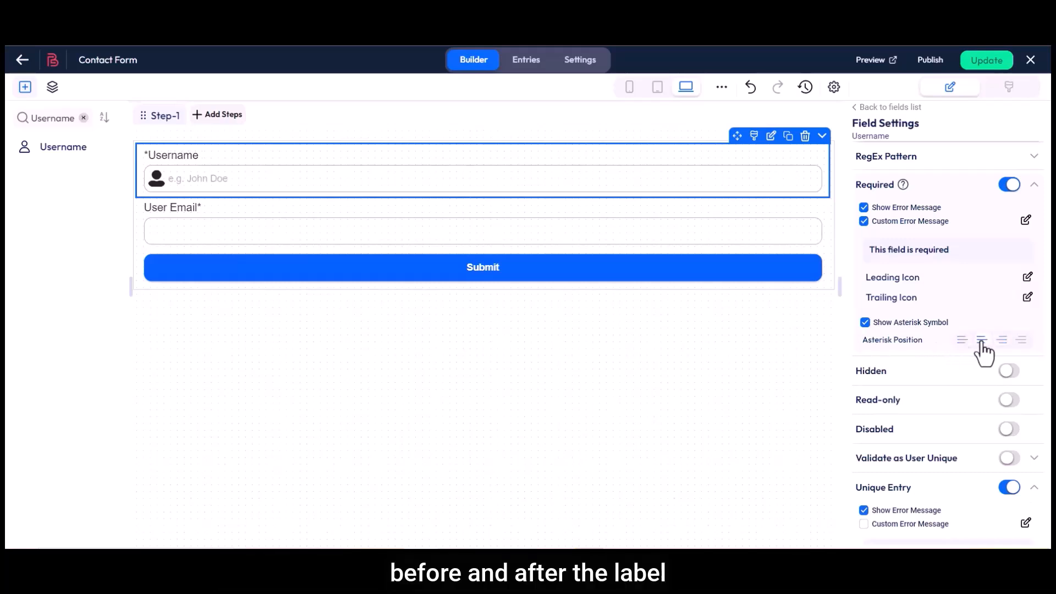
pyautogui.click(1001, 340)
pyautogui.click(1022, 340)
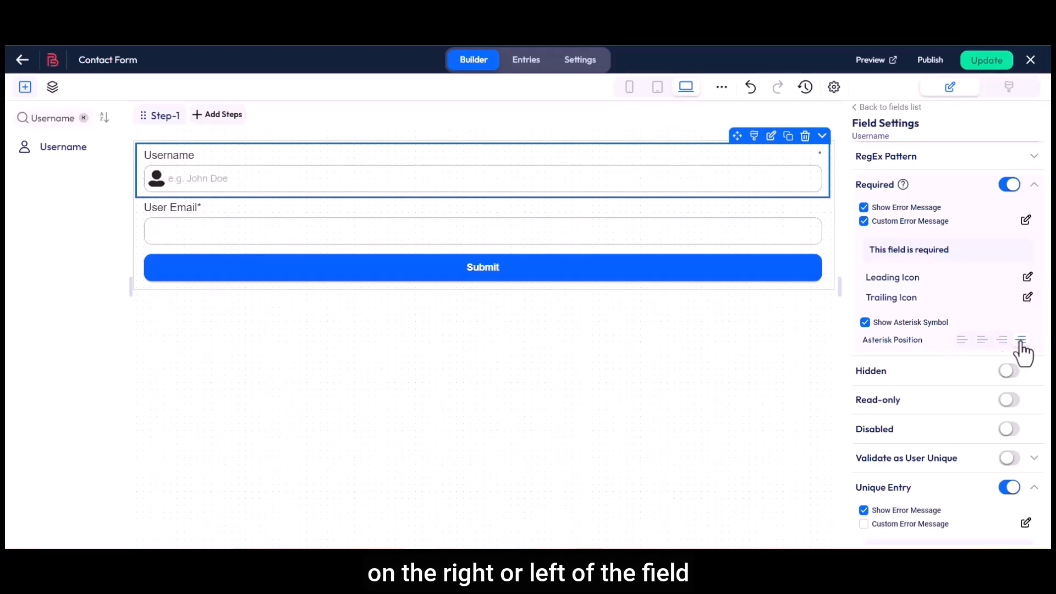
pyautogui.click(1001, 340)
pyautogui.moveTo(856, 371); pyautogui.dragTo(872, 371)
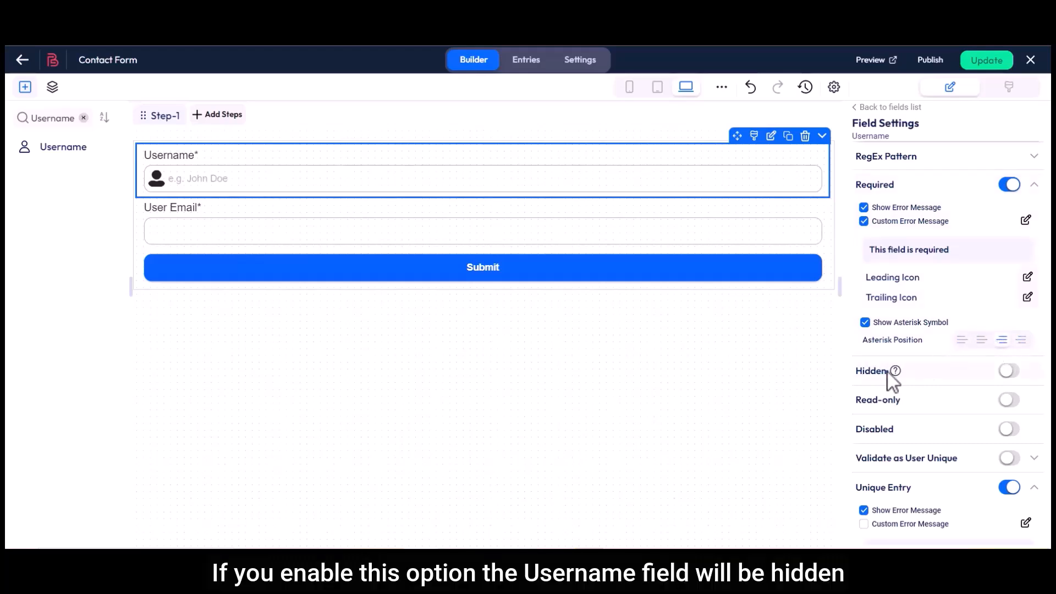
# Step: Toggle Hidden, Read-only and Disabled off so the Username field stays visible, editable and enabled
pyautogui.click(1009, 372)
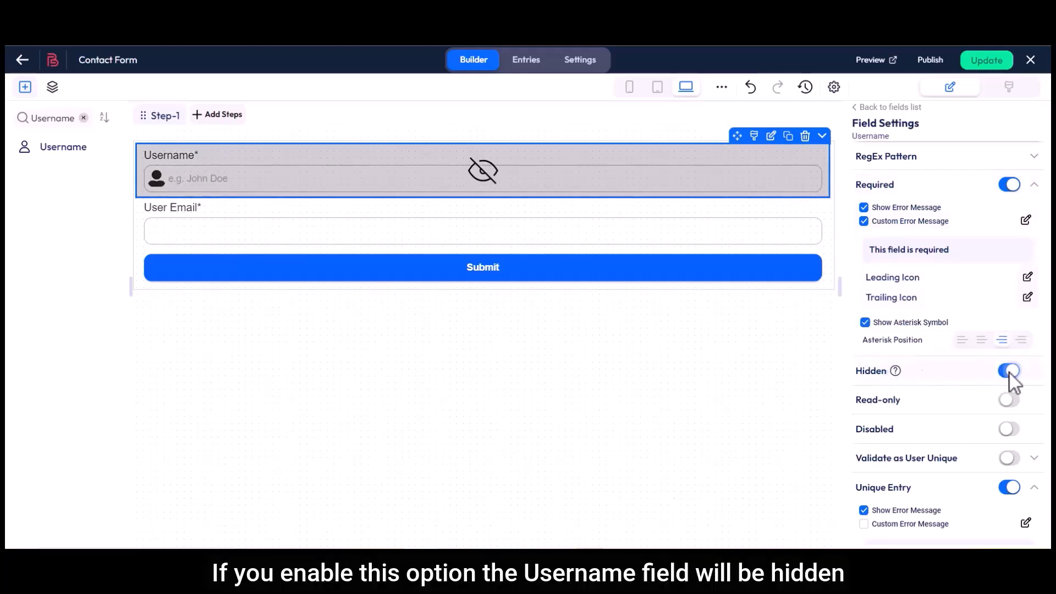
pyautogui.click(1010, 372)
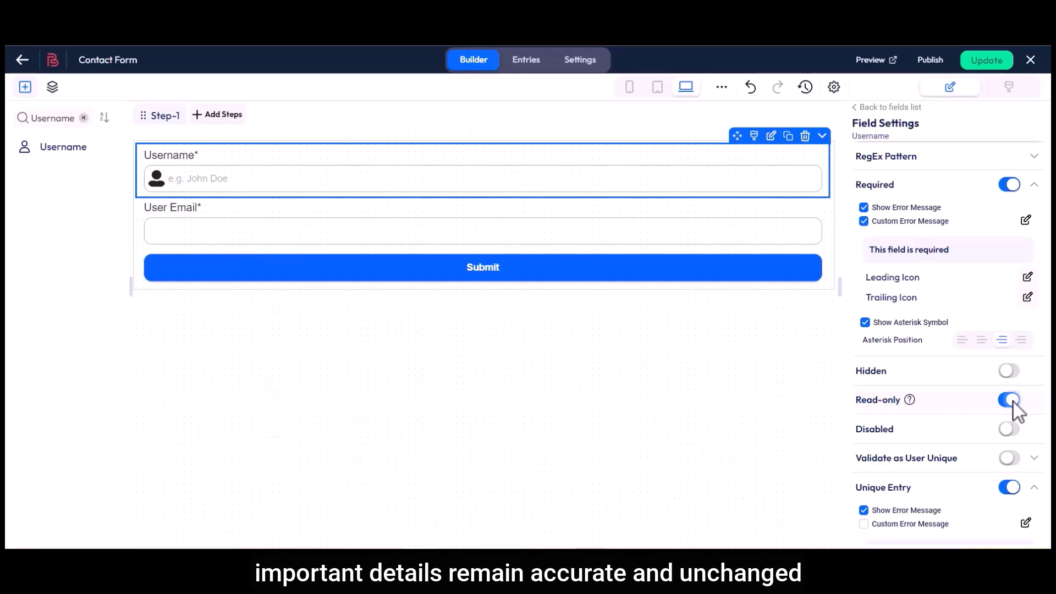
pyautogui.click(1012, 400)
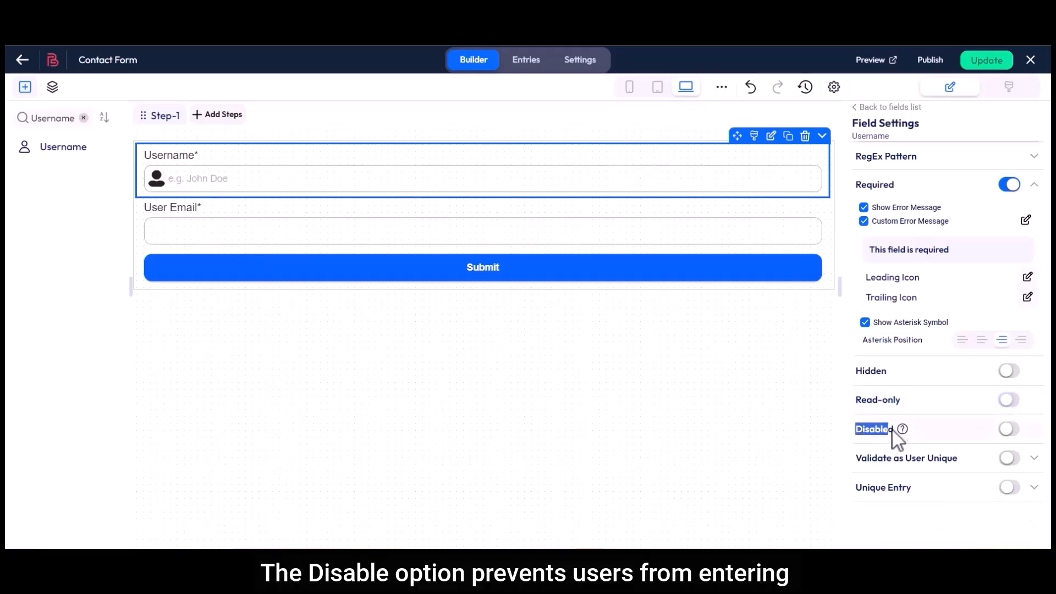
pyautogui.click(1011, 429)
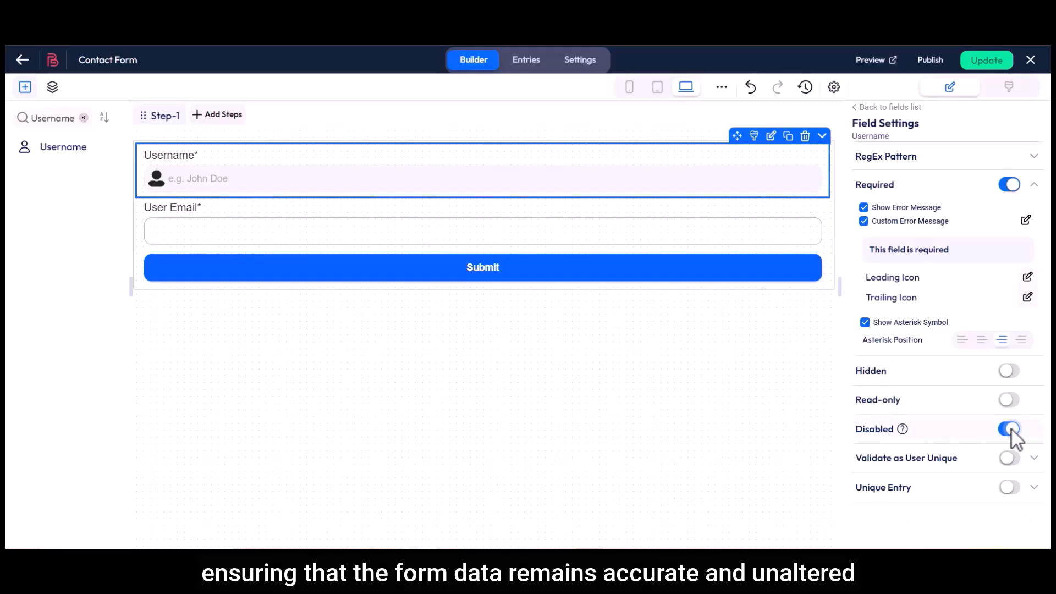
pyautogui.click(1011, 429)
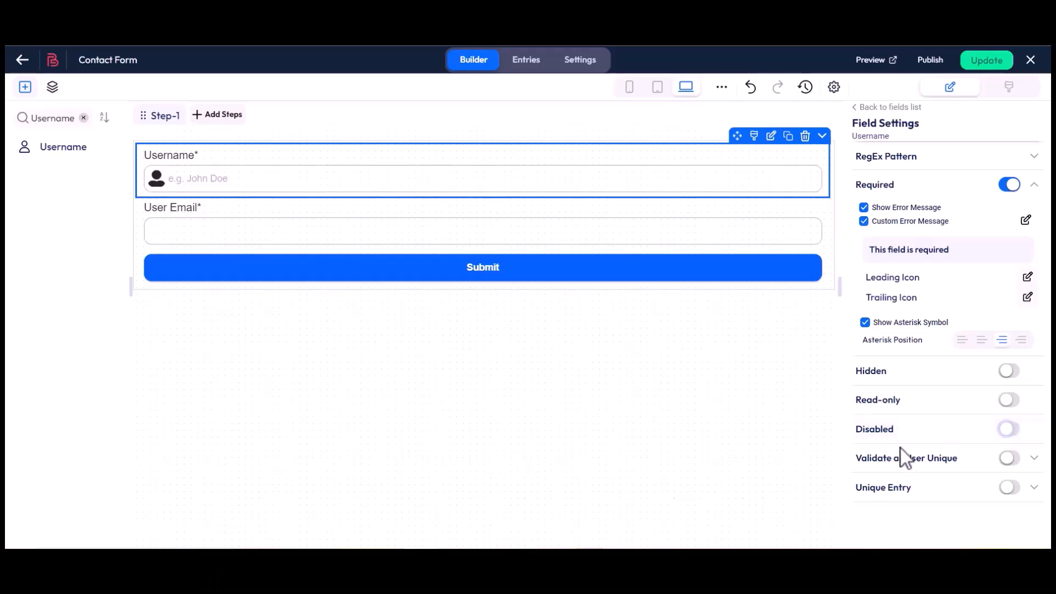
# Step: Turn on Validate as User Unique with the custom error 'That field is taken. Try another'
pyautogui.moveTo(966, 457)
pyautogui.click(1010, 458)
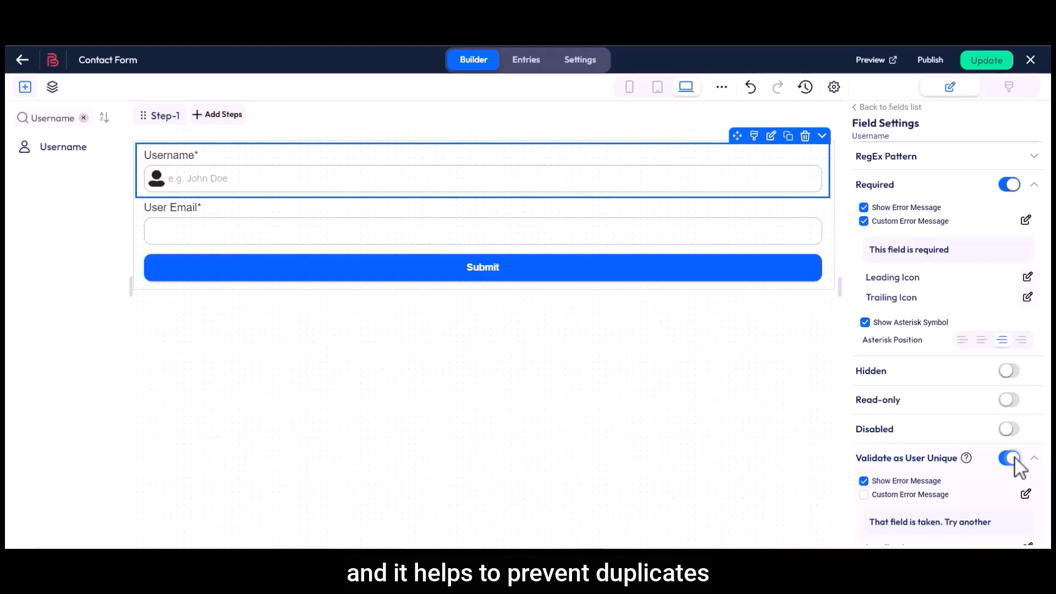
pyautogui.click(864, 494)
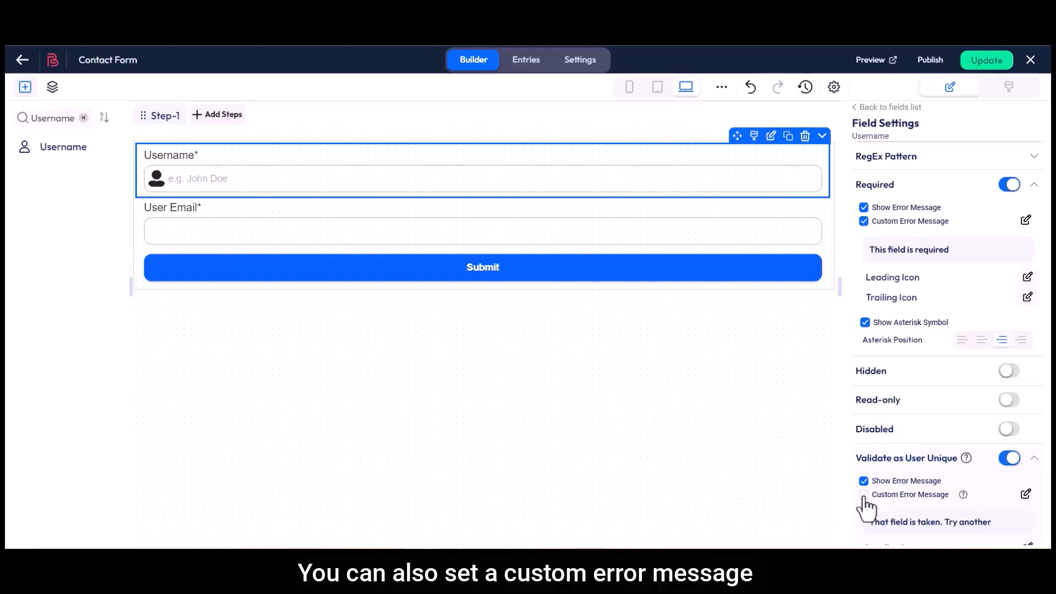
pyautogui.click(1025, 494)
pyautogui.moveTo(307, 272); pyautogui.dragTo(455, 272)
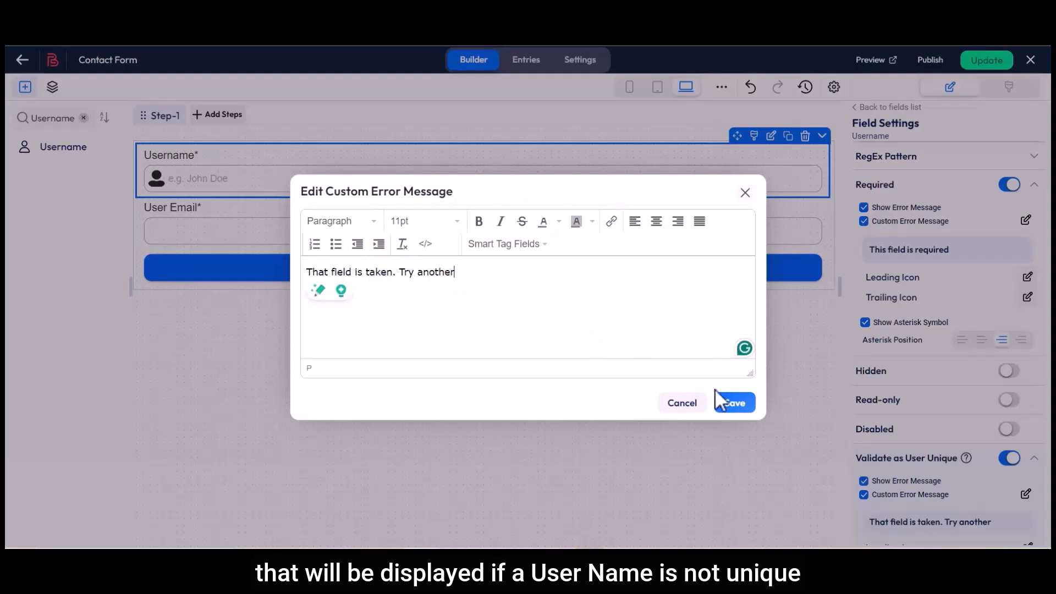
pyautogui.click(735, 402)
# Step: Turn on Unique Entry, edit its duplicate-entry message, then switch Unique Entry back off
pyautogui.scroll(-5, 851, 413)
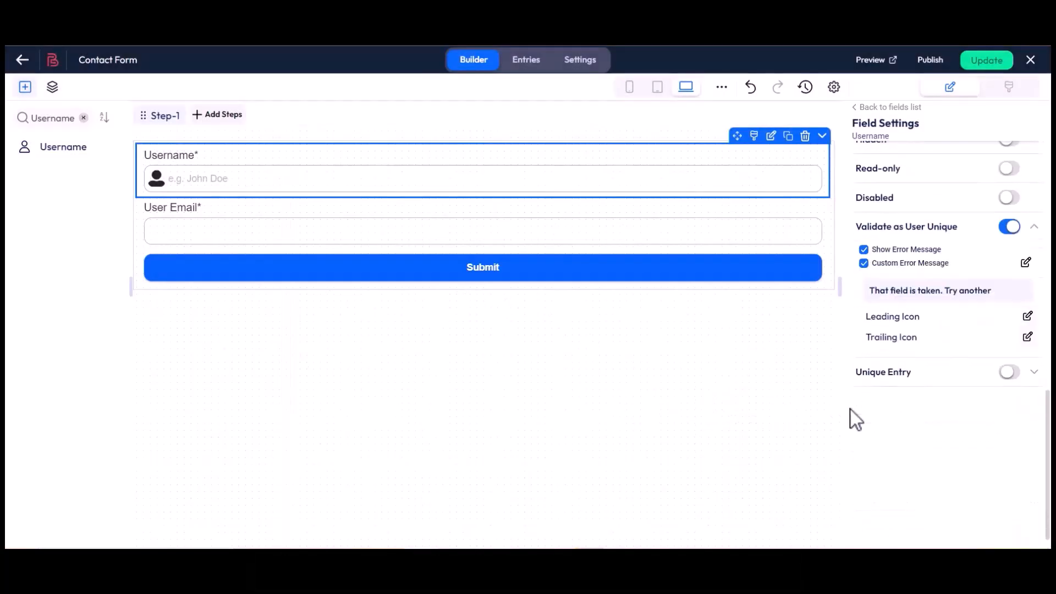
pyautogui.moveTo(856, 373); pyautogui.dragTo(912, 373)
pyautogui.click(1010, 372)
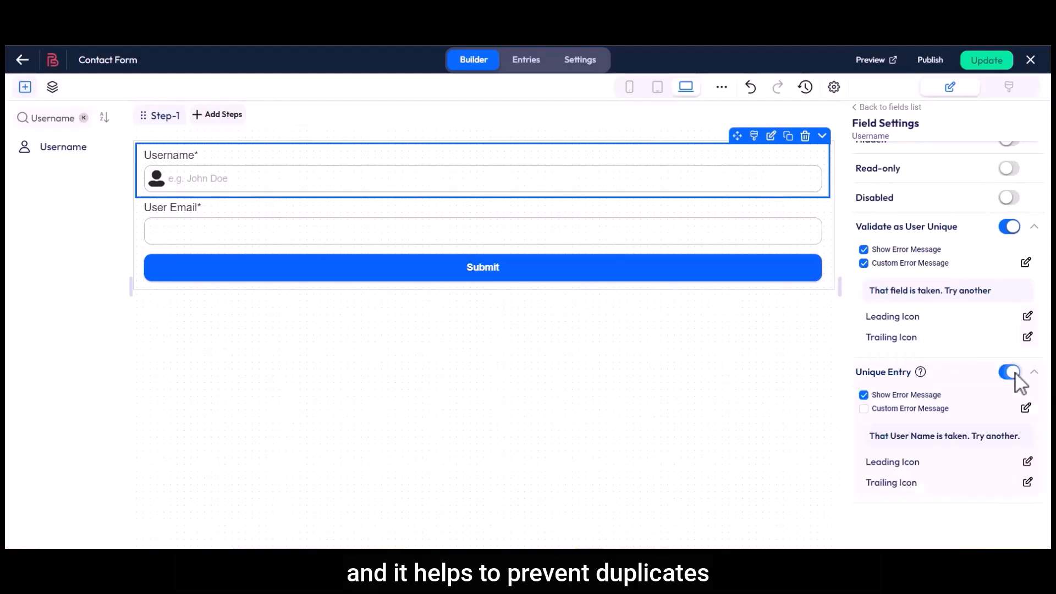
pyautogui.click(866, 410)
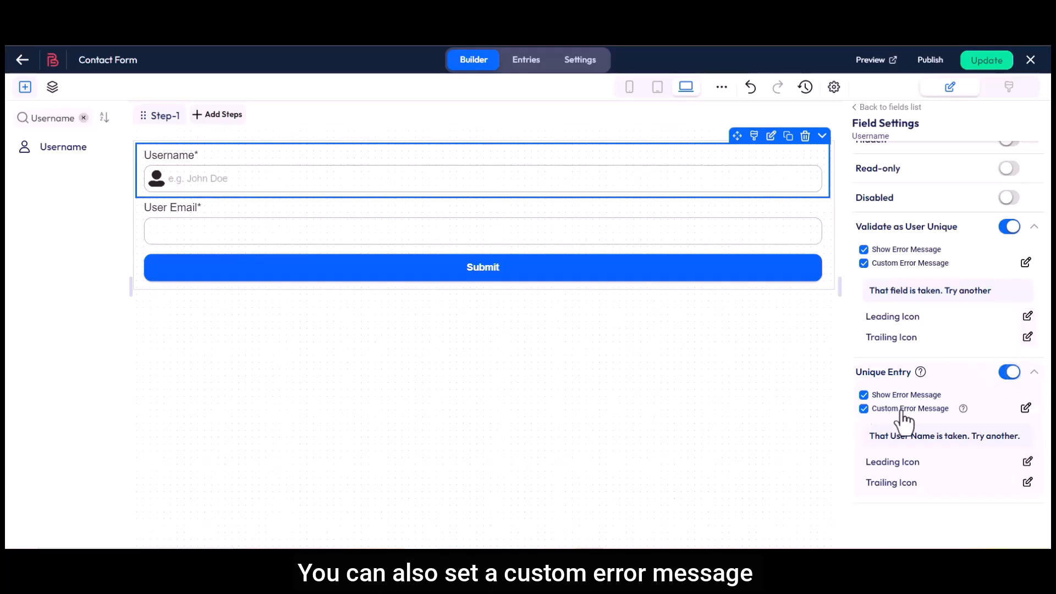
pyautogui.click(1026, 410)
pyautogui.moveTo(306, 272); pyautogui.dragTo(456, 274)
pyautogui.click(511, 281)
pyautogui.click(732, 403)
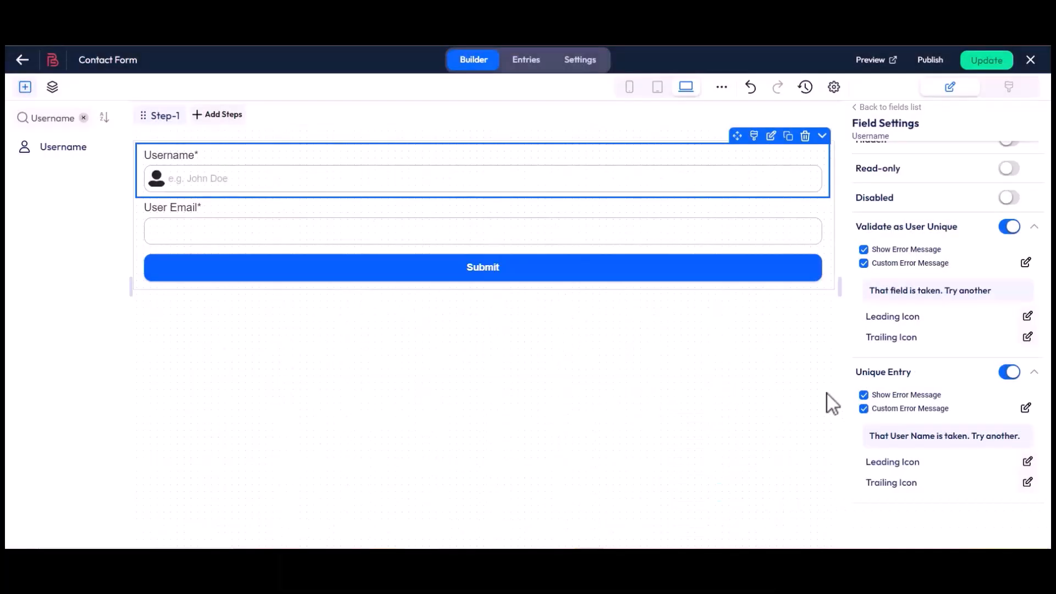
pyautogui.click(1010, 373)
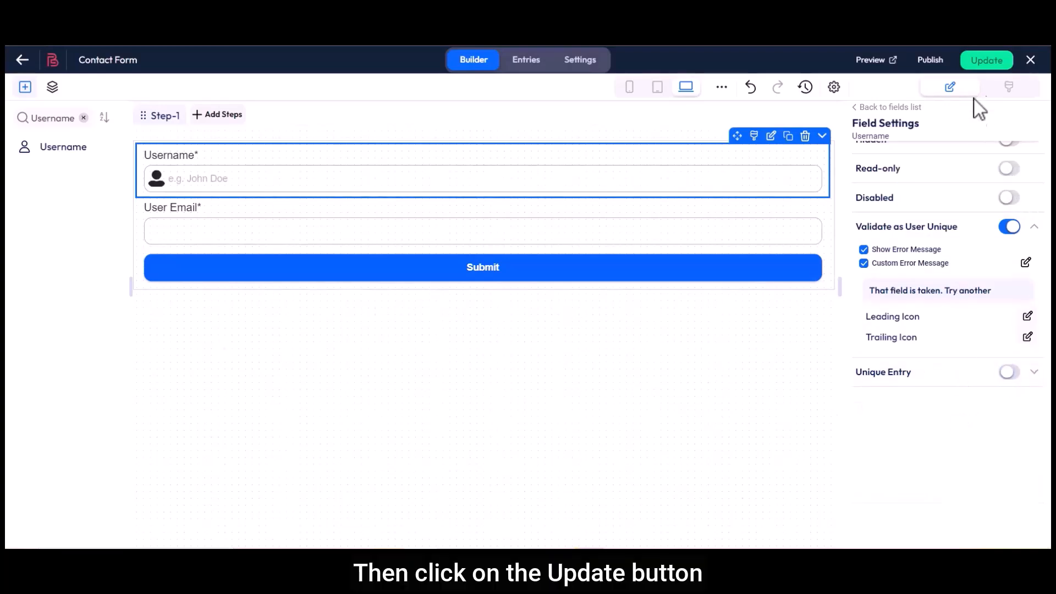
# Step: Save the form with Update and open its preview
pyautogui.click(980, 61)
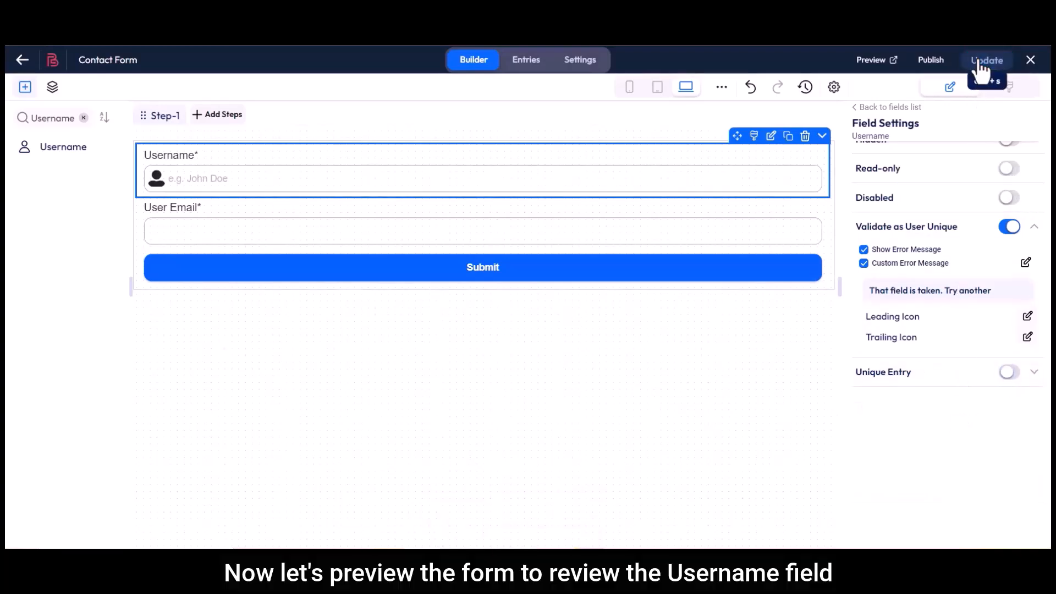
pyautogui.click(873, 61)
pyautogui.moveTo(208, 132); pyautogui.dragTo(256, 133)
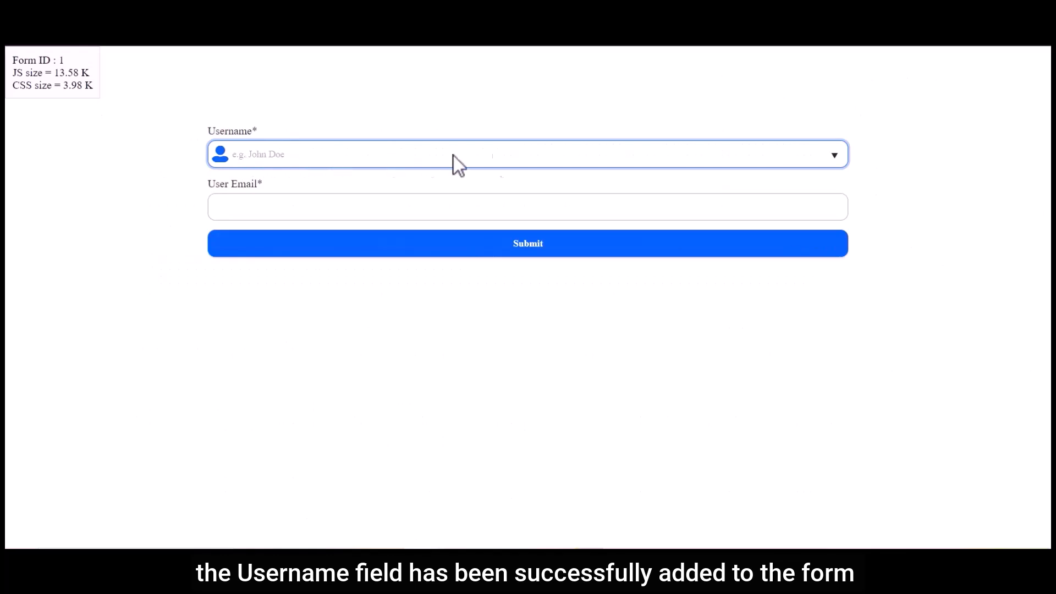
# Step: In the preview, choose Mr. as Username, enter a test e-mail address, and submit
pyautogui.click(838, 156)
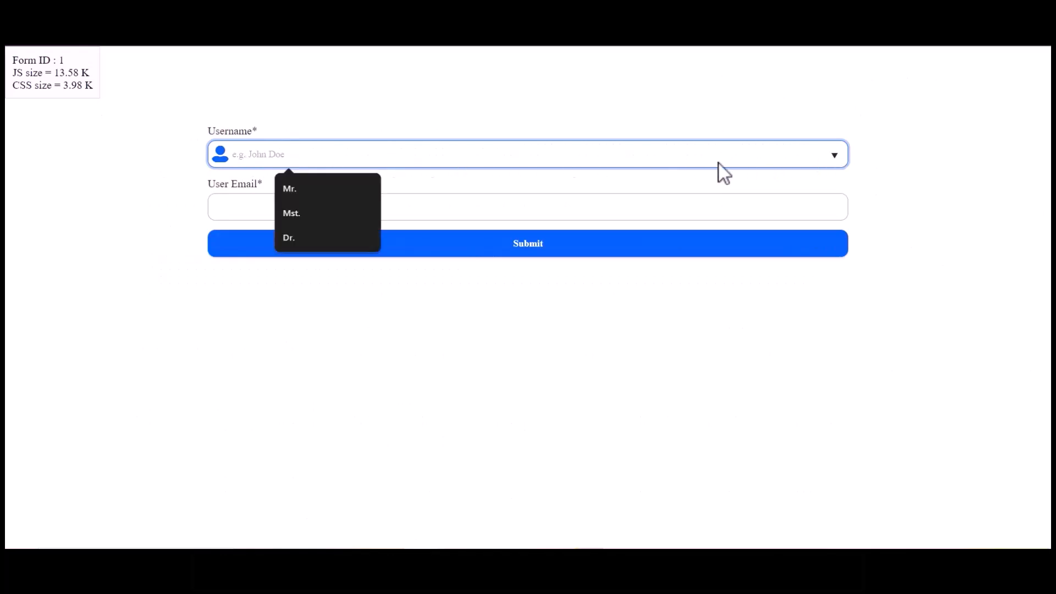
pyautogui.click(295, 190)
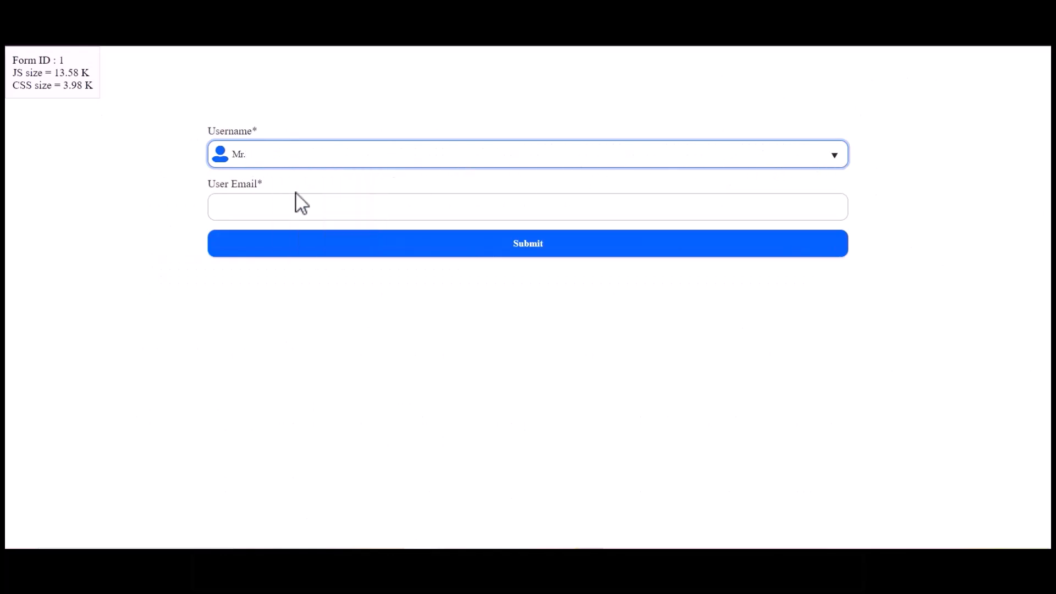
pyautogui.click(288, 207)
pyautogui.click(525, 248)
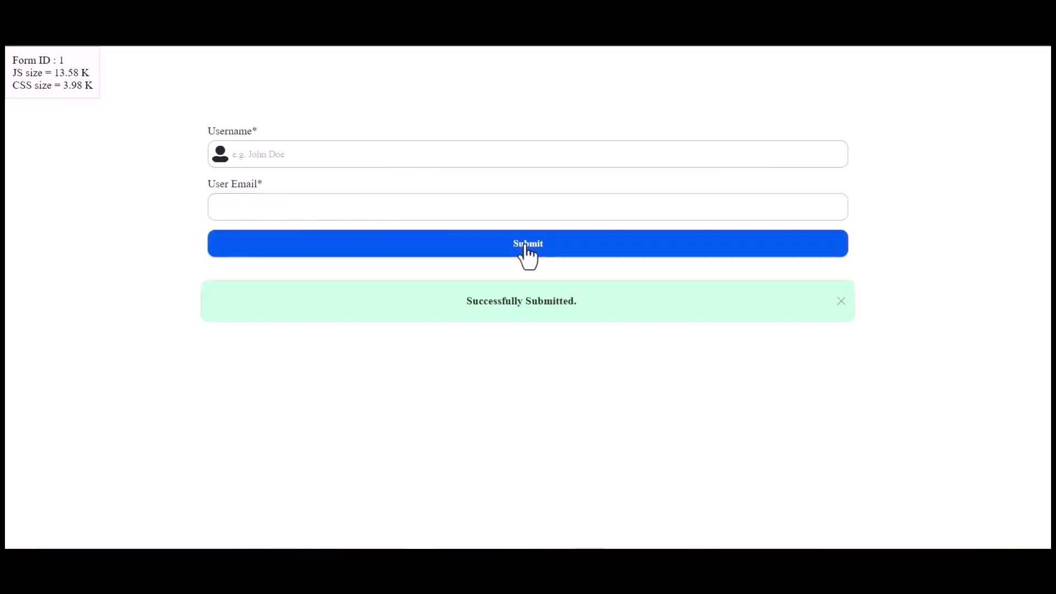